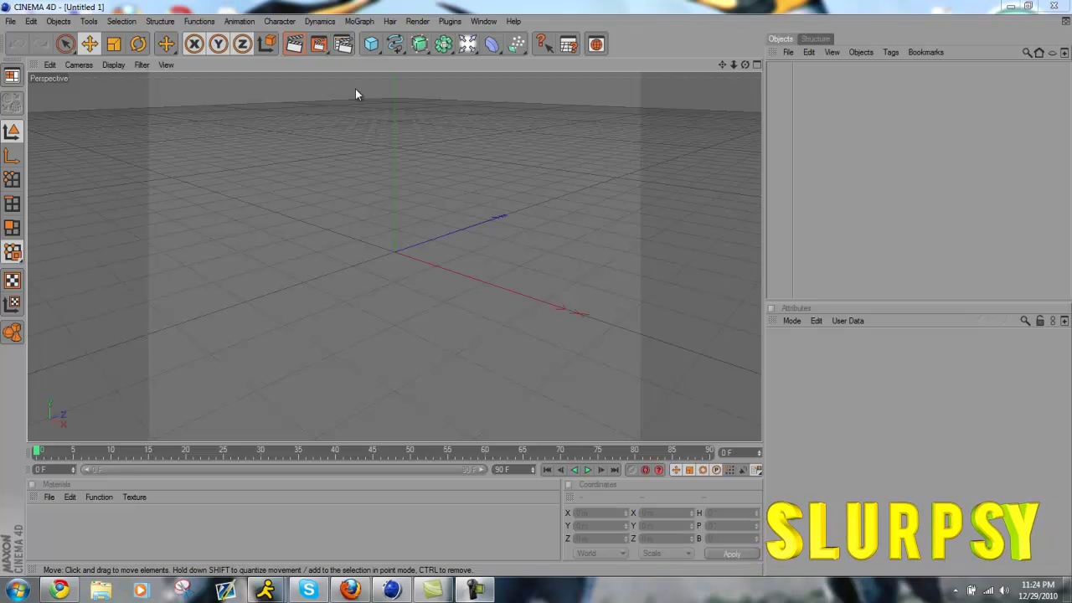
# Add a MoGraph text object to the scene and change its text to TUTORIAL
pyautogui.click(355, 23)
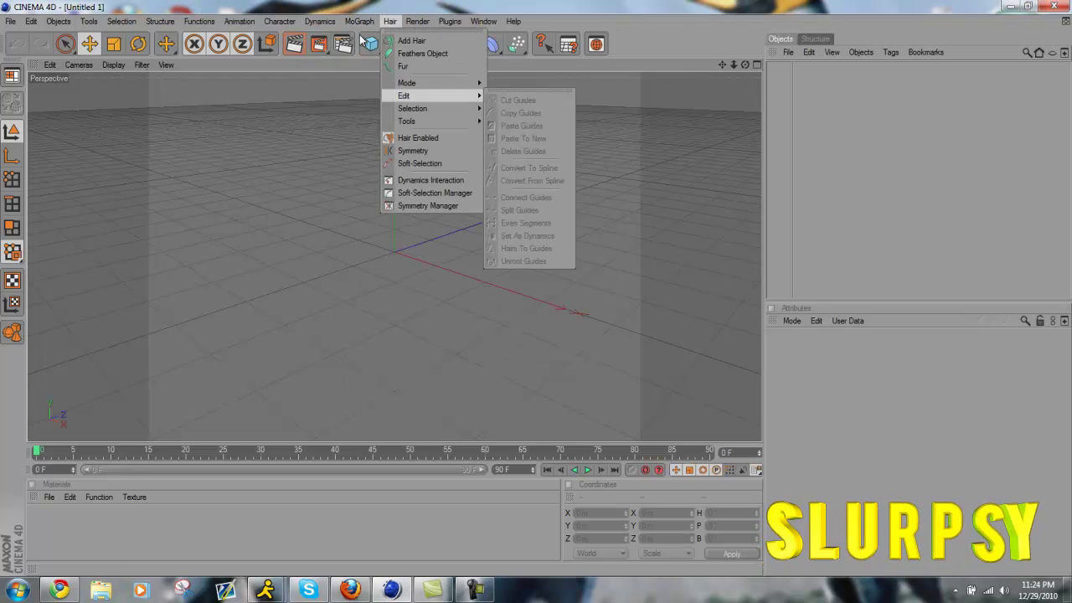
pyautogui.click(373, 148)
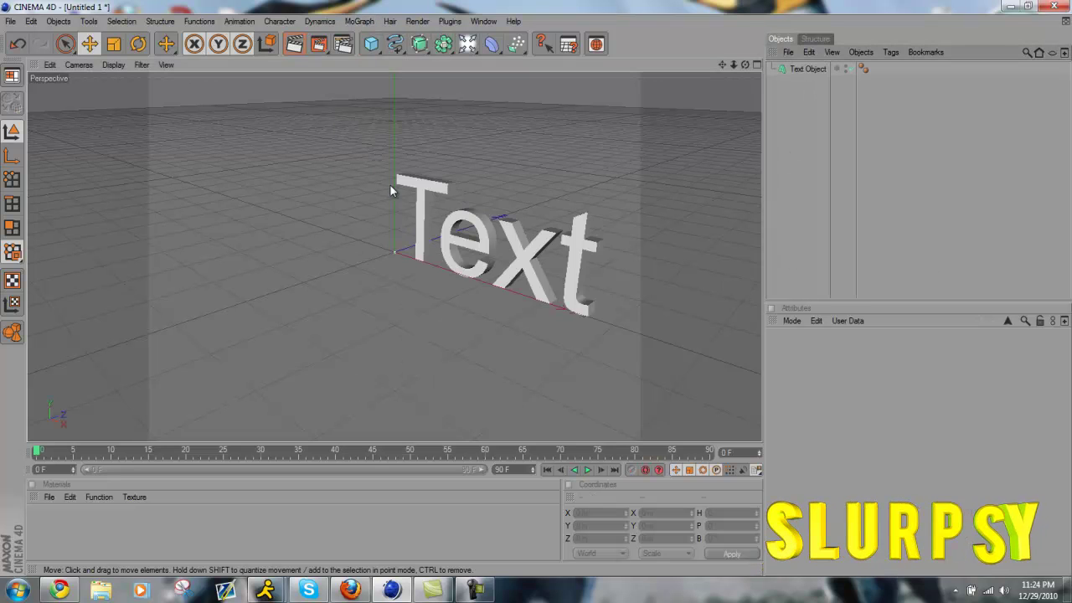
pyautogui.click(801, 70)
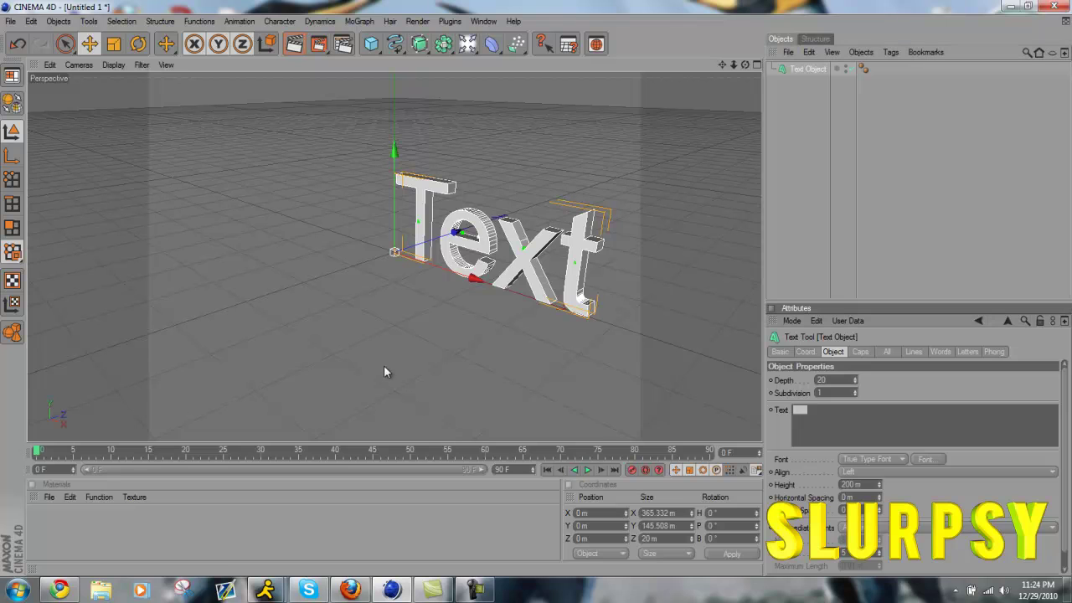
pyautogui.write('TUTORIAL')
pyautogui.click(776, 401)
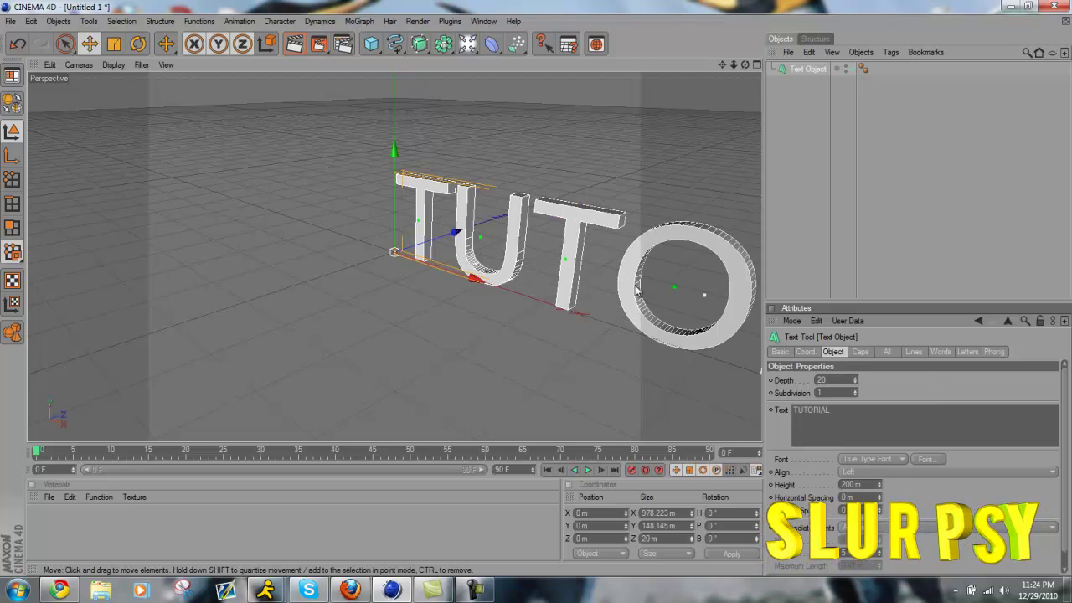
pyautogui.scroll(-3, 455, 279)
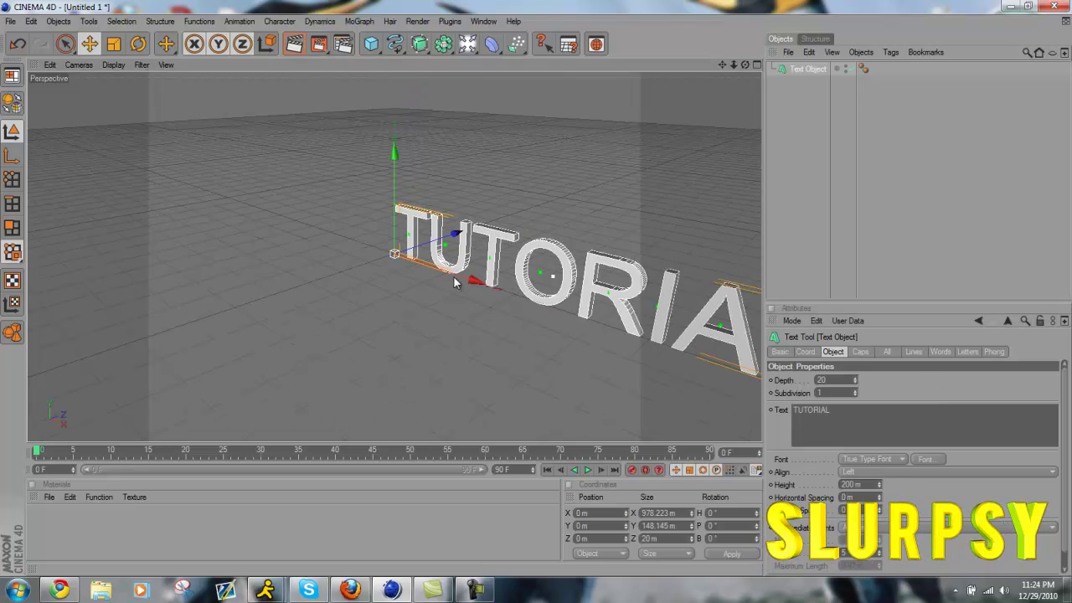
# Set the text object's alignment to Middle, its depth to 100 and its font to Bebas Regular
pyautogui.click(933, 472)
pyautogui.click(900, 495)
pyautogui.click(896, 459)
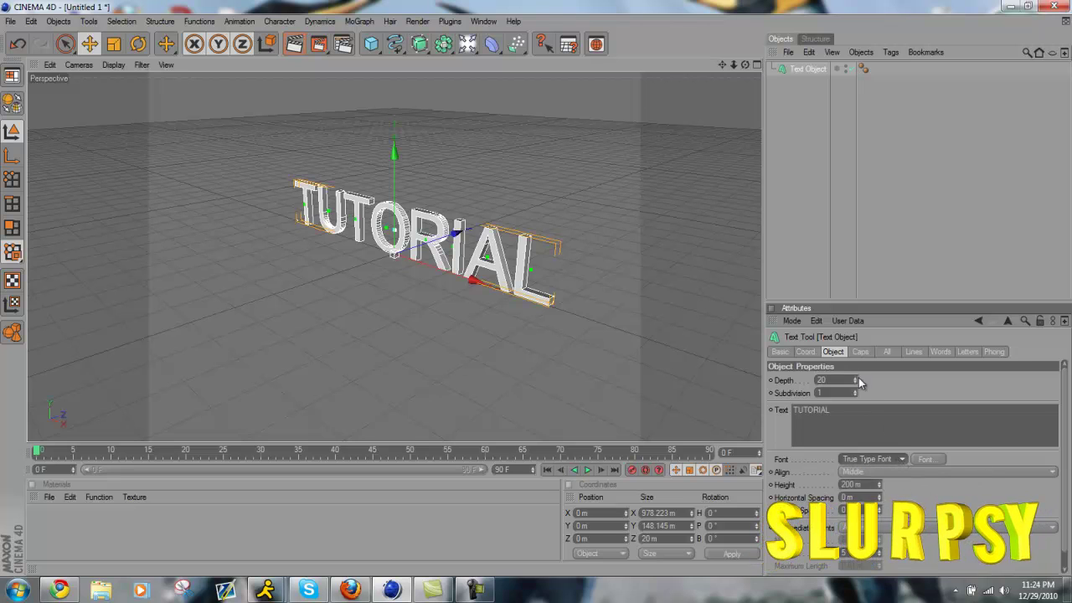
pyautogui.moveTo(856, 378)
pyautogui.mouseDown()
pyautogui.moveTo(865, 348)
pyautogui.moveTo(852, 382)
pyautogui.mouseUp()
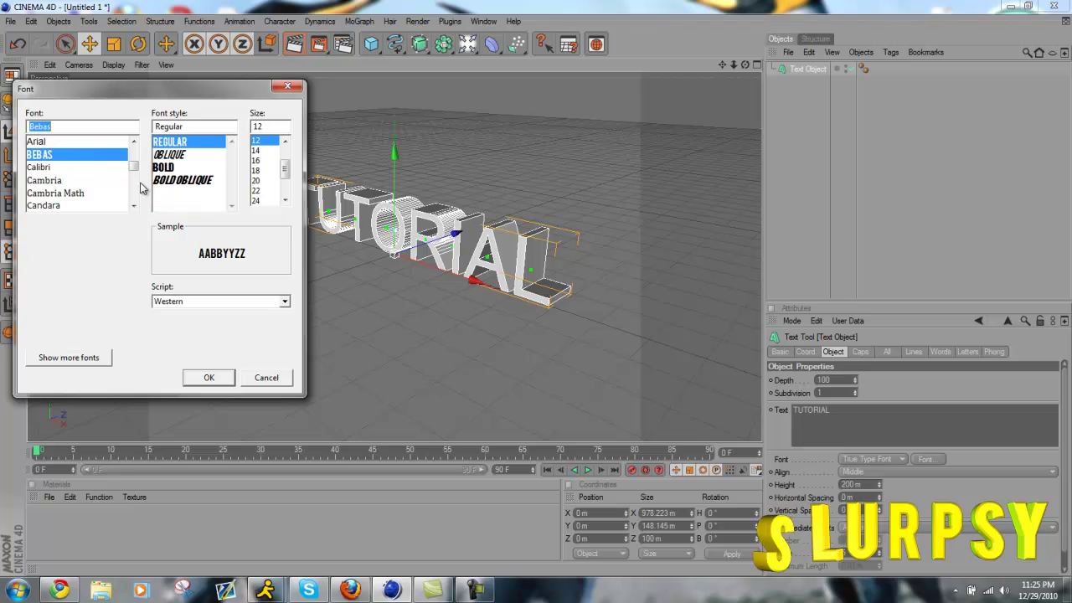
pyautogui.click(210, 378)
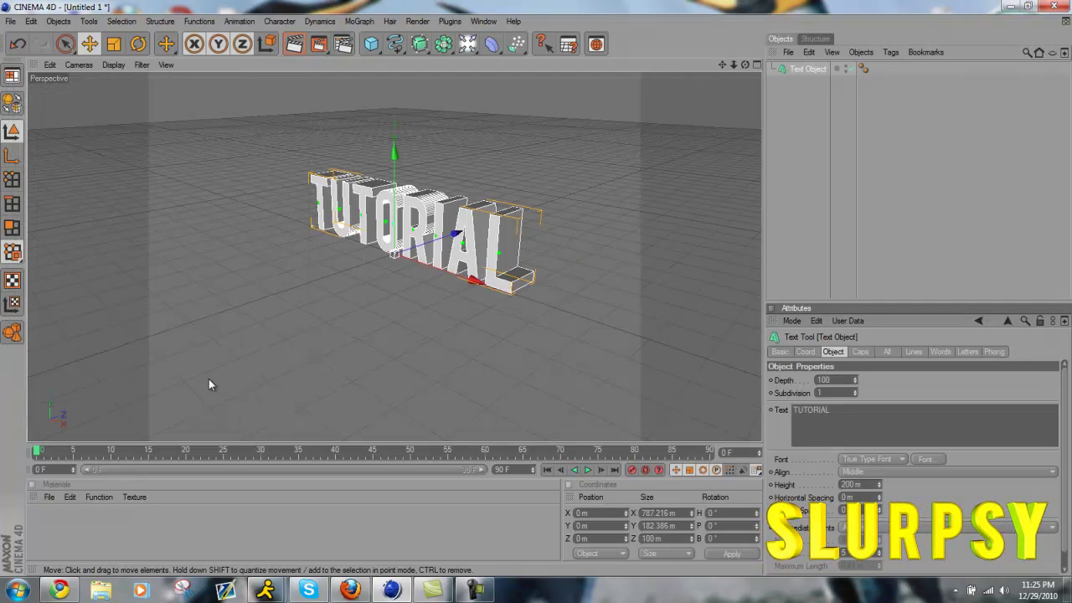
# Create a golden yellow material with RGB 255, 204, 0 and 74% brightness, and apply it to the text object
pyautogui.doubleClick(256, 540)
pyautogui.doubleClick(35, 533)
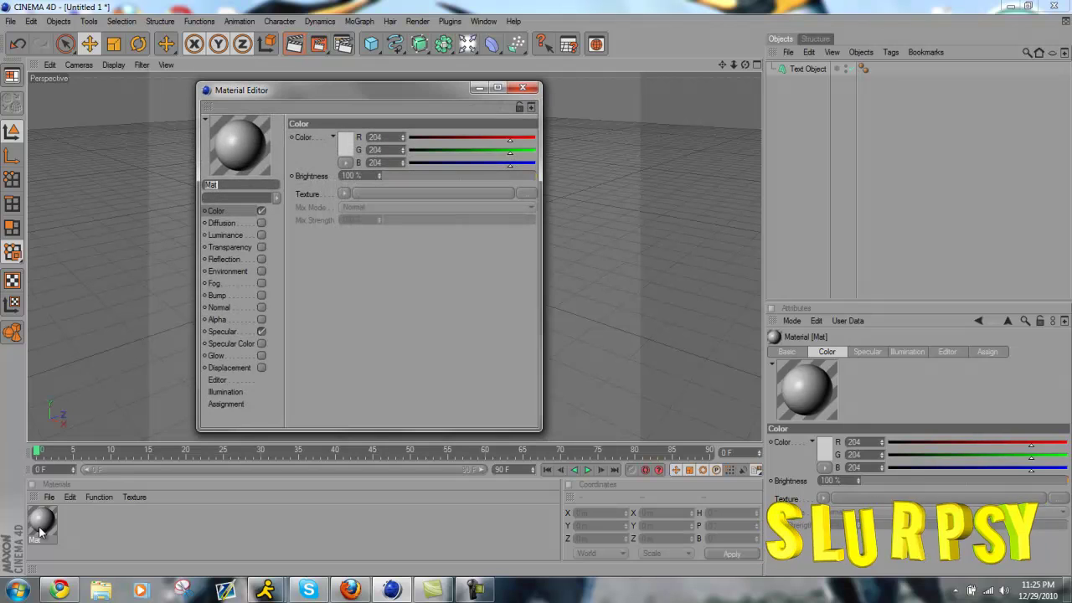
pyautogui.moveTo(487, 175); pyautogui.dragTo(409, 163)
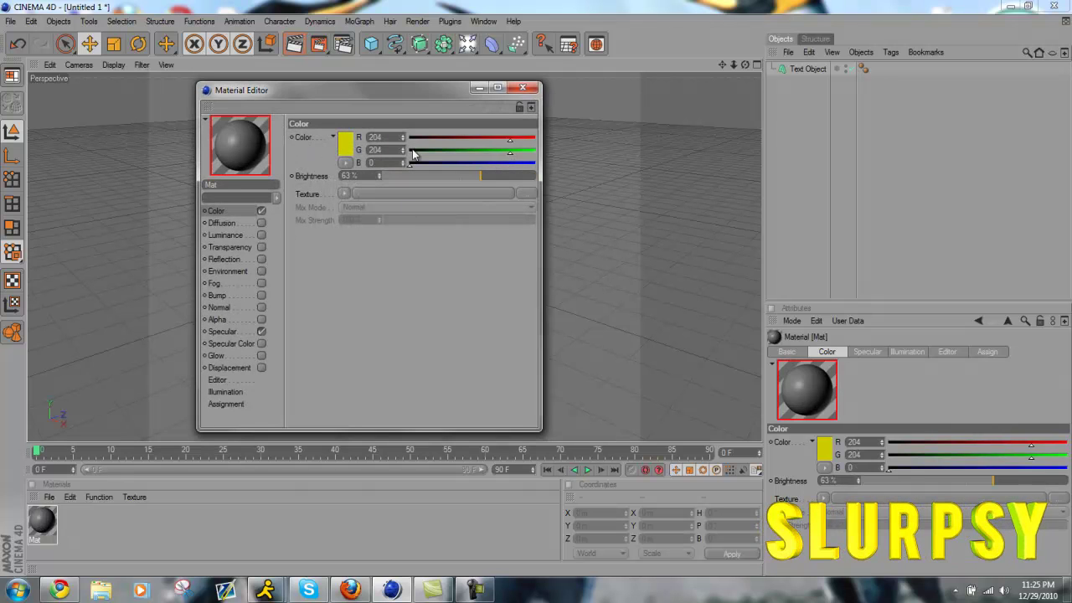
pyautogui.moveTo(497, 175); pyautogui.dragTo(497, 175)
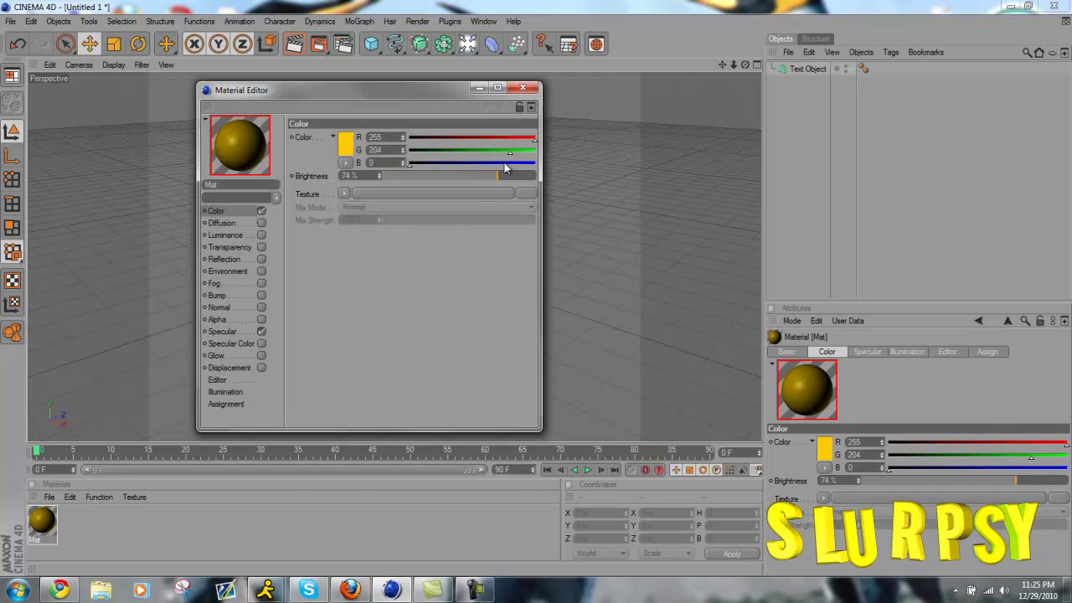
pyautogui.click(522, 87)
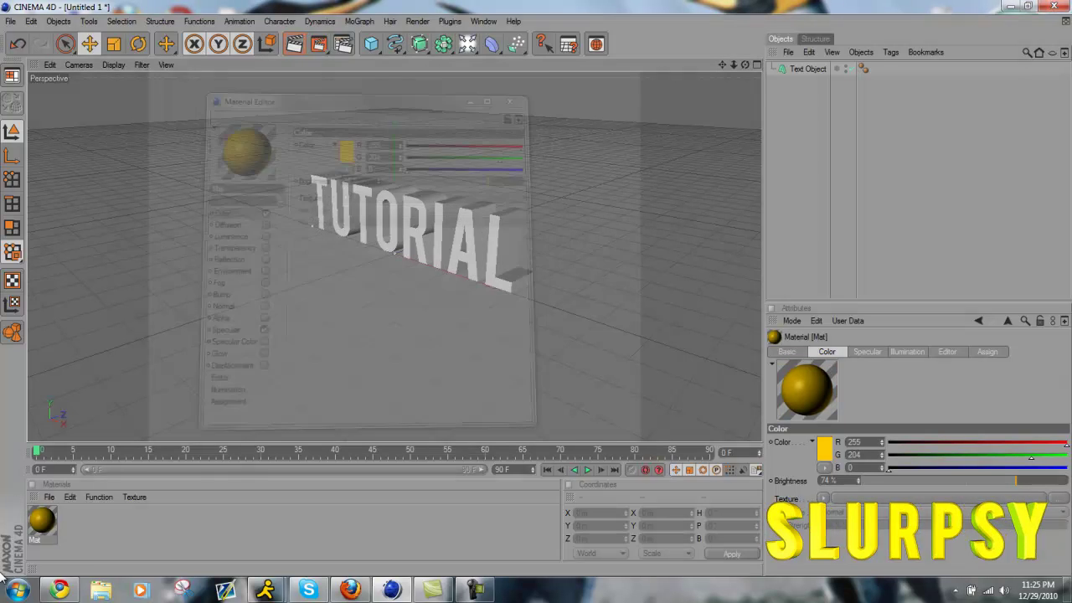
pyautogui.moveTo(42, 520); pyautogui.dragTo(59, 528)
pyautogui.moveTo(435, 249); pyautogui.dragTo(436, 248)
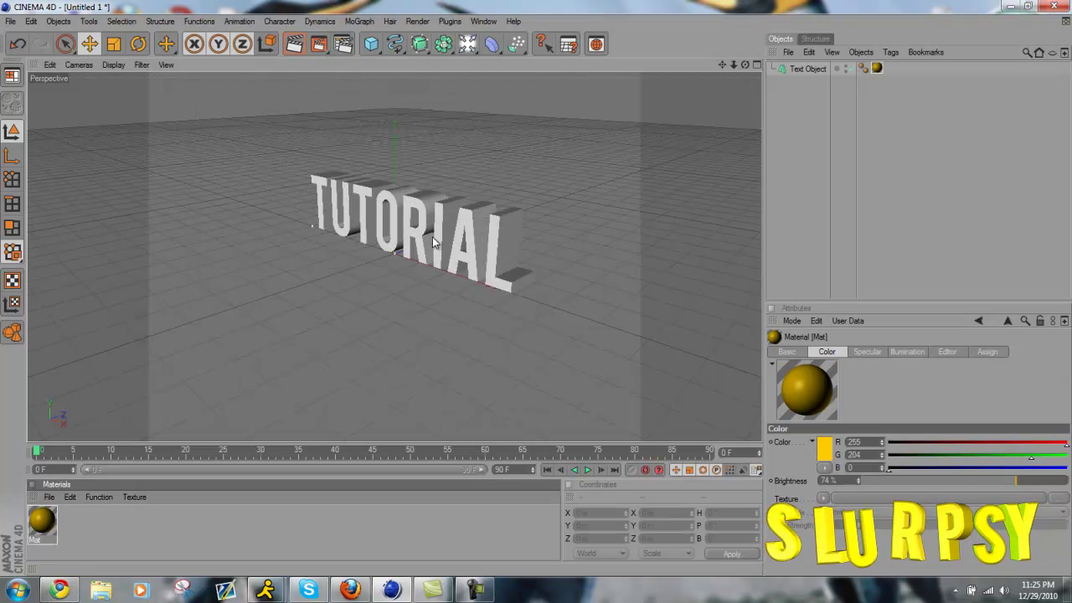
pyautogui.click(480, 46)
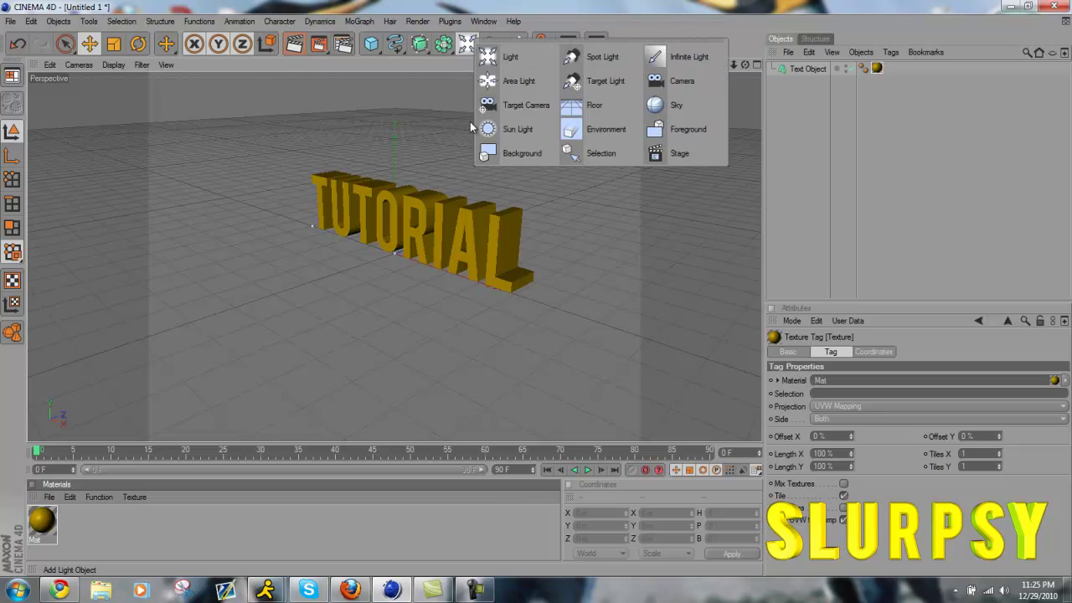
pyautogui.click(605, 81)
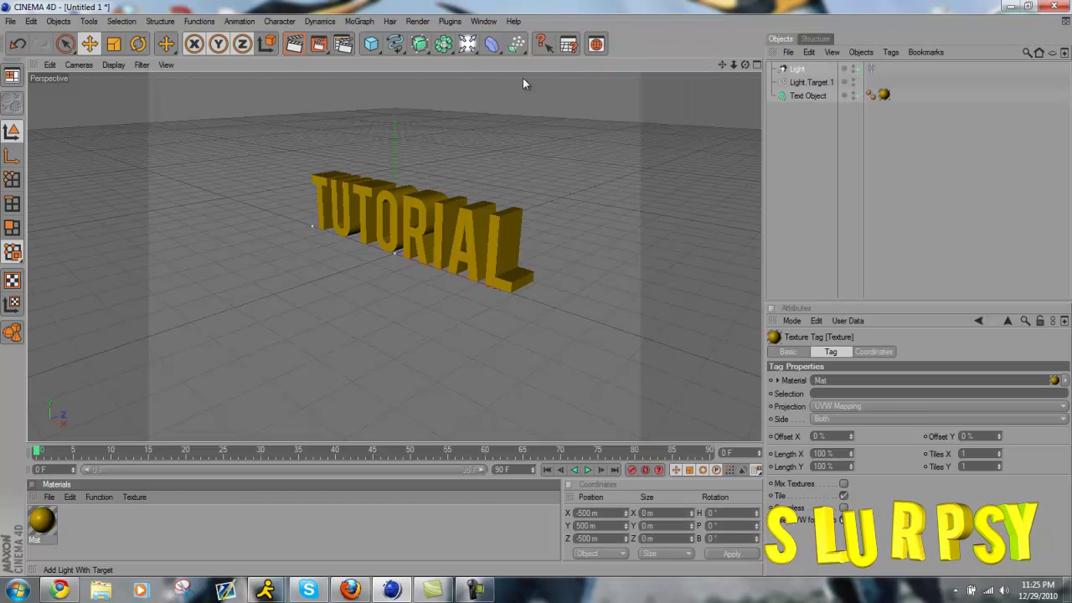
pyautogui.click(467, 44)
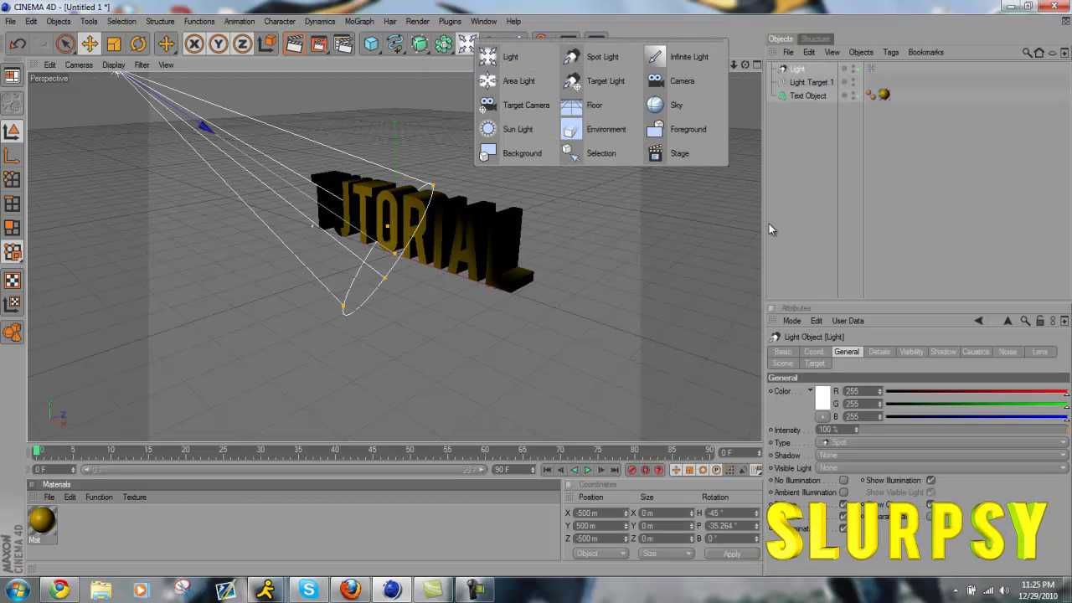
pyautogui.click(18, 45)
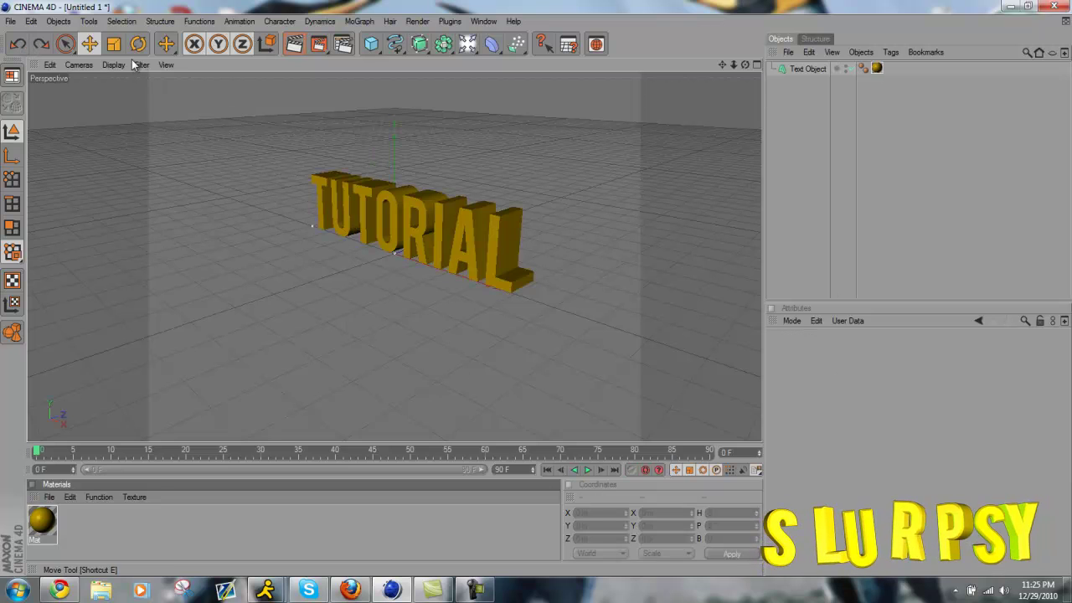
# Add a floor and a sky to the scene, and select the TUTORIAL text object
pyautogui.click(467, 44)
pyautogui.click(594, 106)
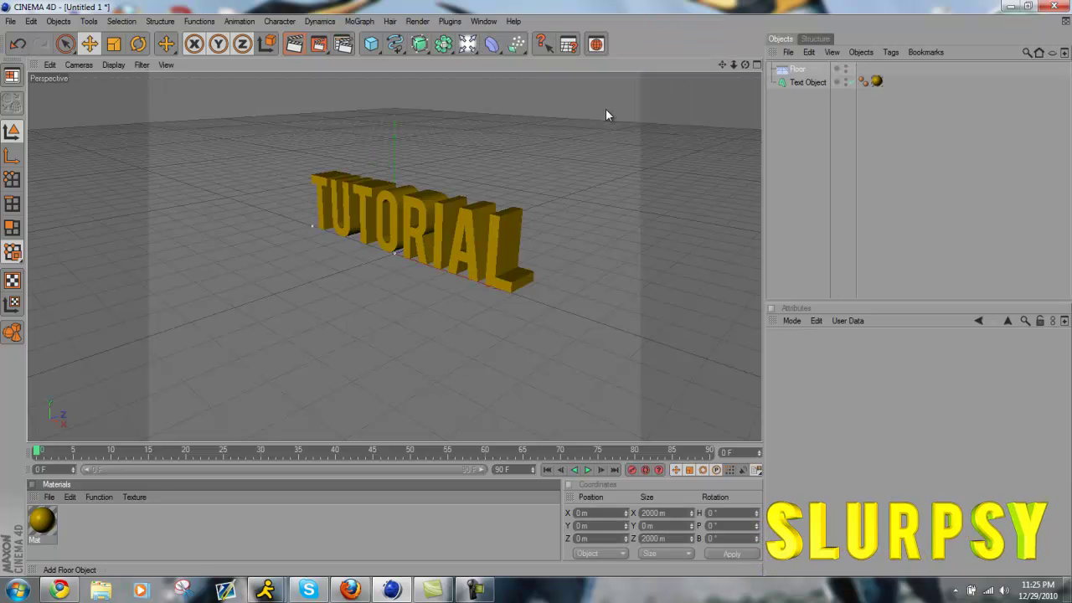
pyautogui.click(467, 43)
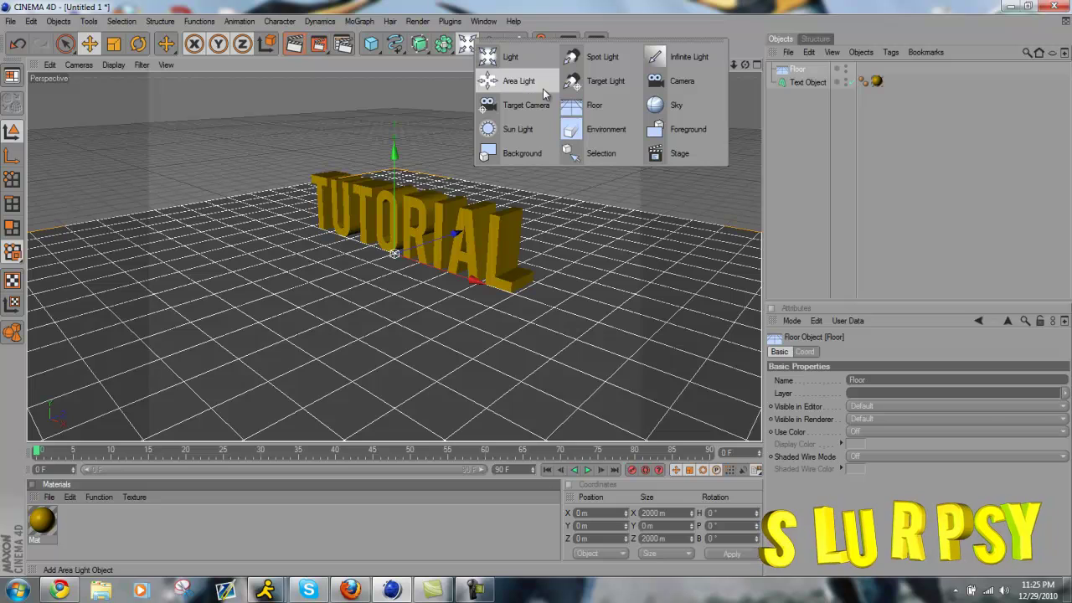
pyautogui.click(679, 103)
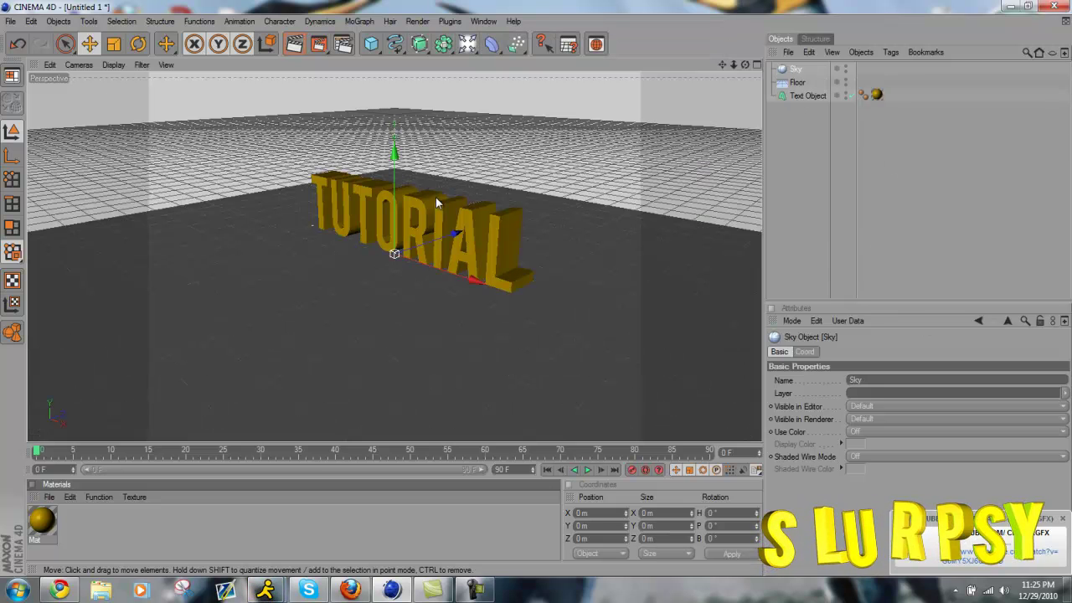
pyautogui.scroll(-3, 408, 170)
pyautogui.click(468, 268)
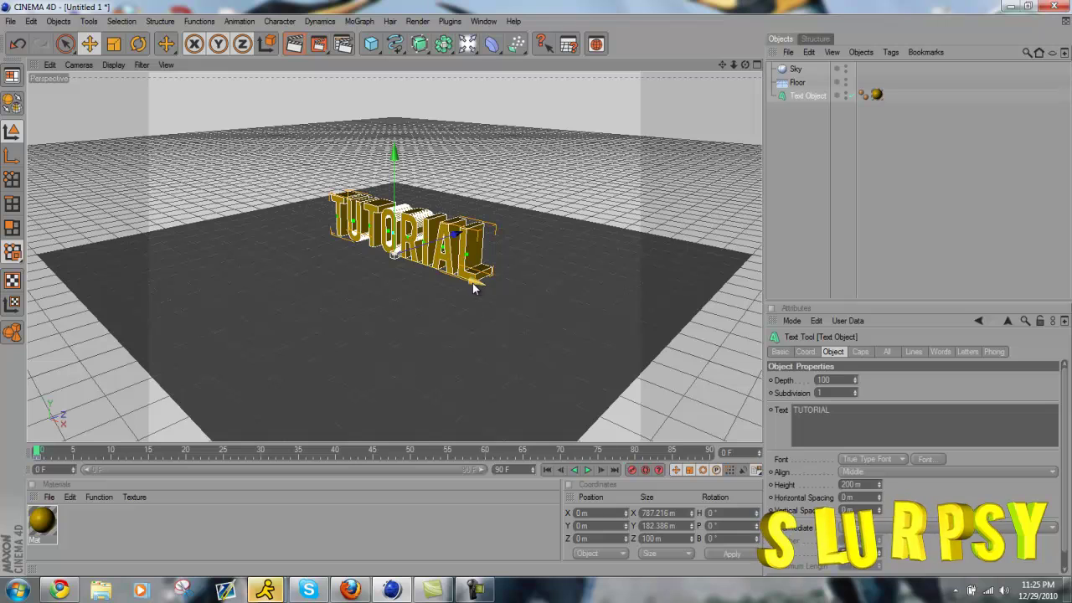
pyautogui.moveTo(479, 287); pyautogui.dragTo(536, 294)
pyautogui.scroll(-5, 425, 274)
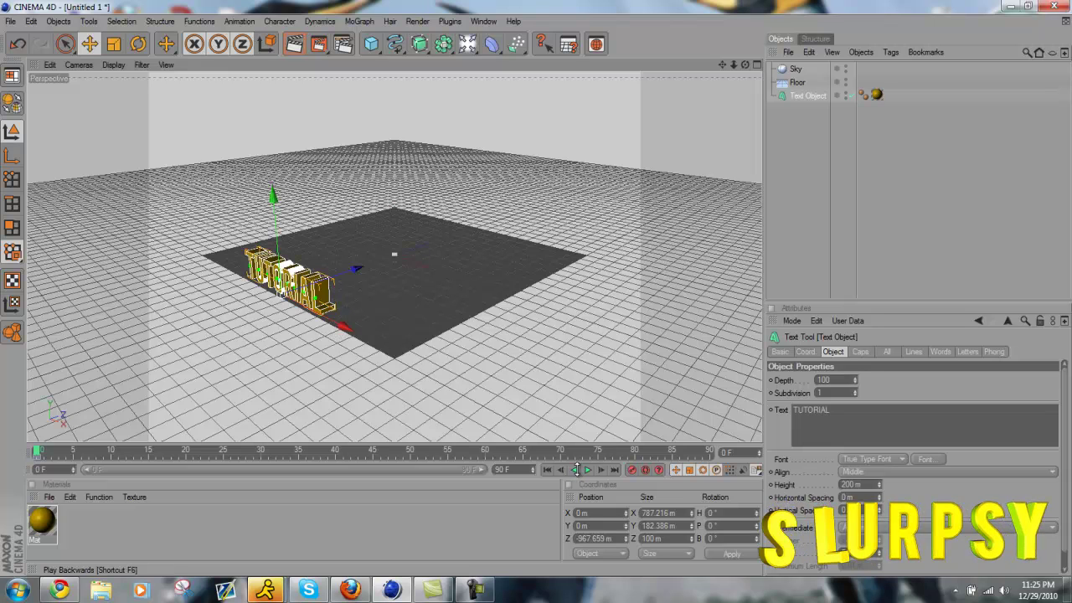
pyautogui.moveTo(48, 452); pyautogui.dragTo(10, 449)
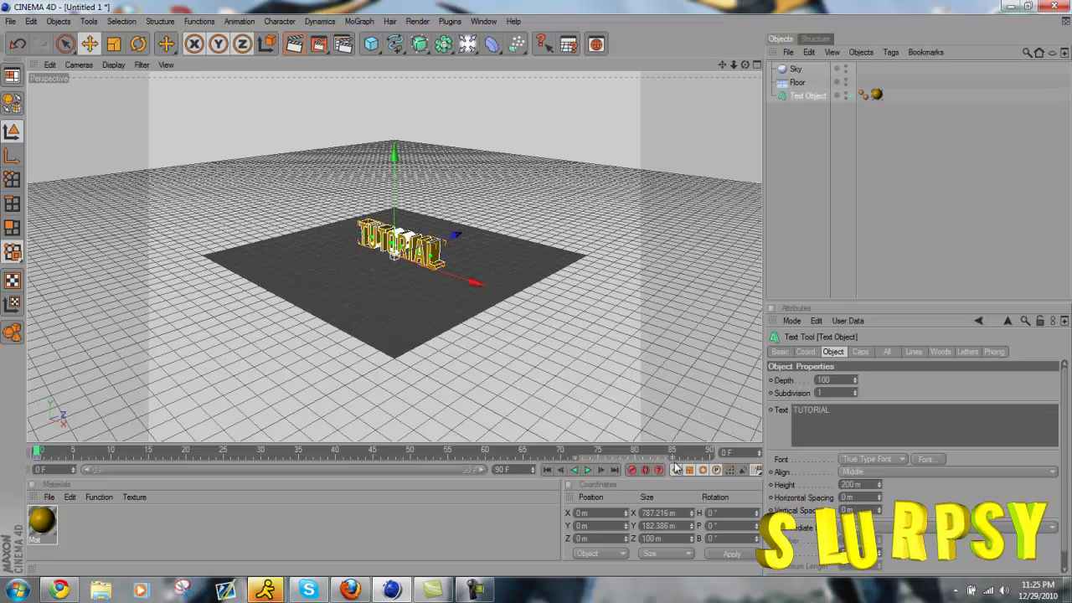
# At frame 90, move the text off the floor to about X 1881 m and Z -1528 m, and record a keyframe
pyautogui.click(709, 453)
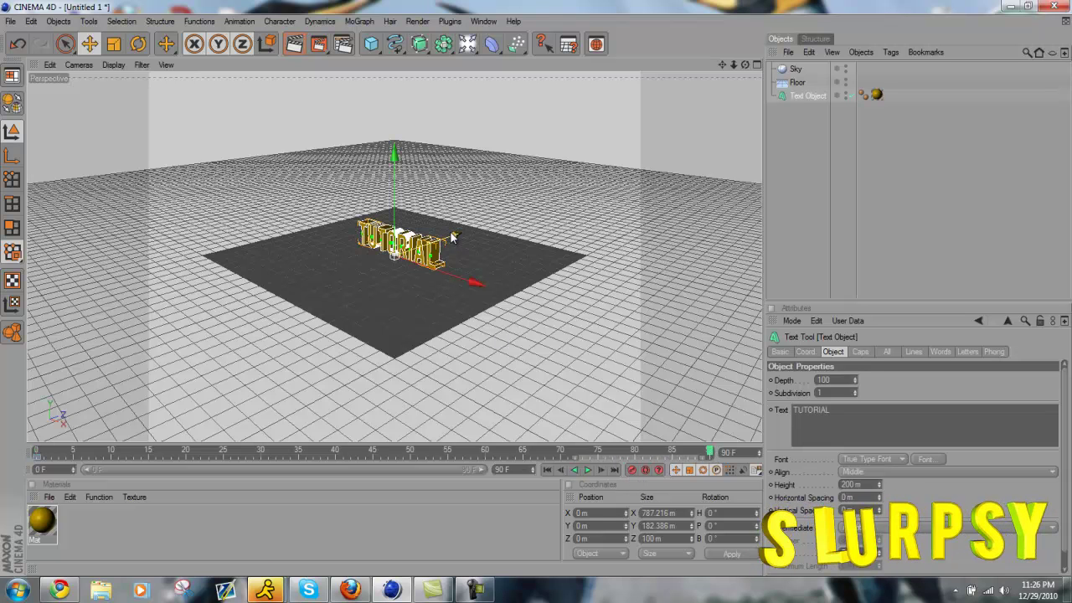
pyautogui.moveTo(497, 339); pyautogui.dragTo(356, 312)
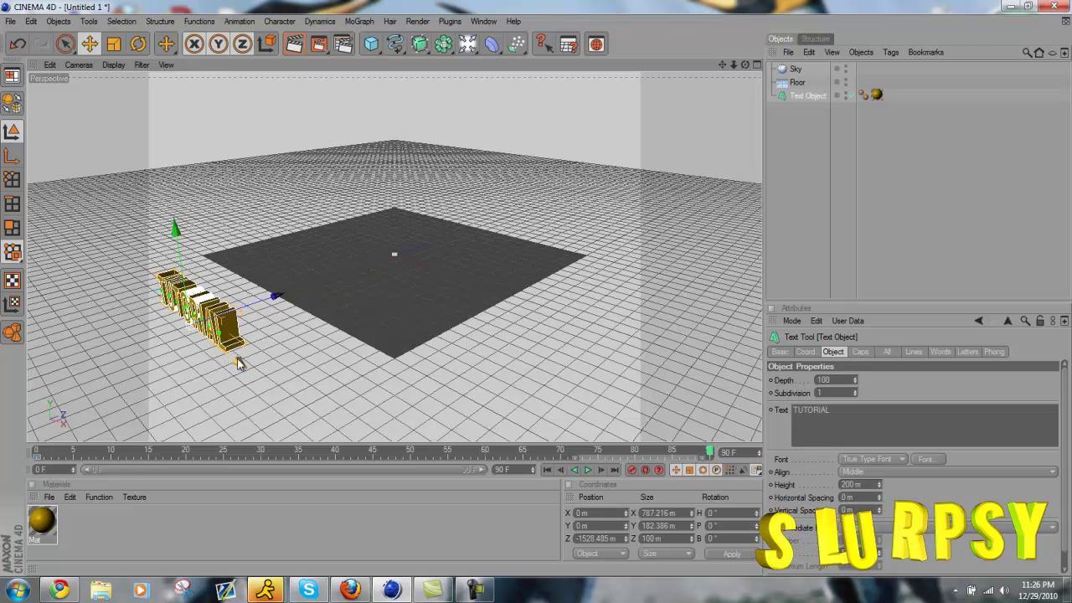
pyautogui.moveTo(238, 359); pyautogui.dragTo(553, 298)
pyautogui.scroll(-5, 261, 242)
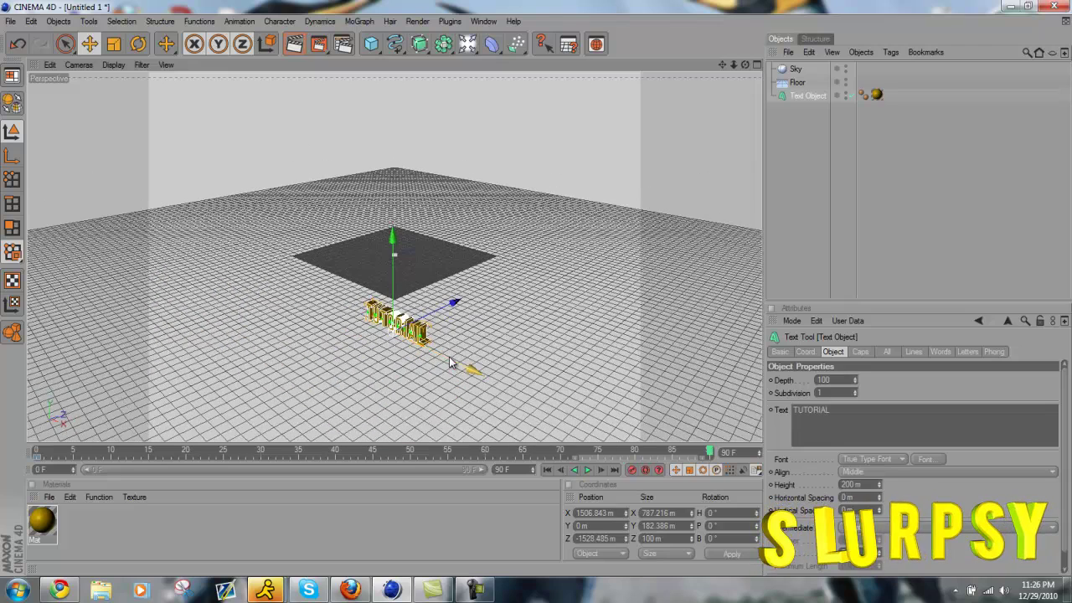
pyautogui.moveTo(449, 361); pyautogui.dragTo(536, 293)
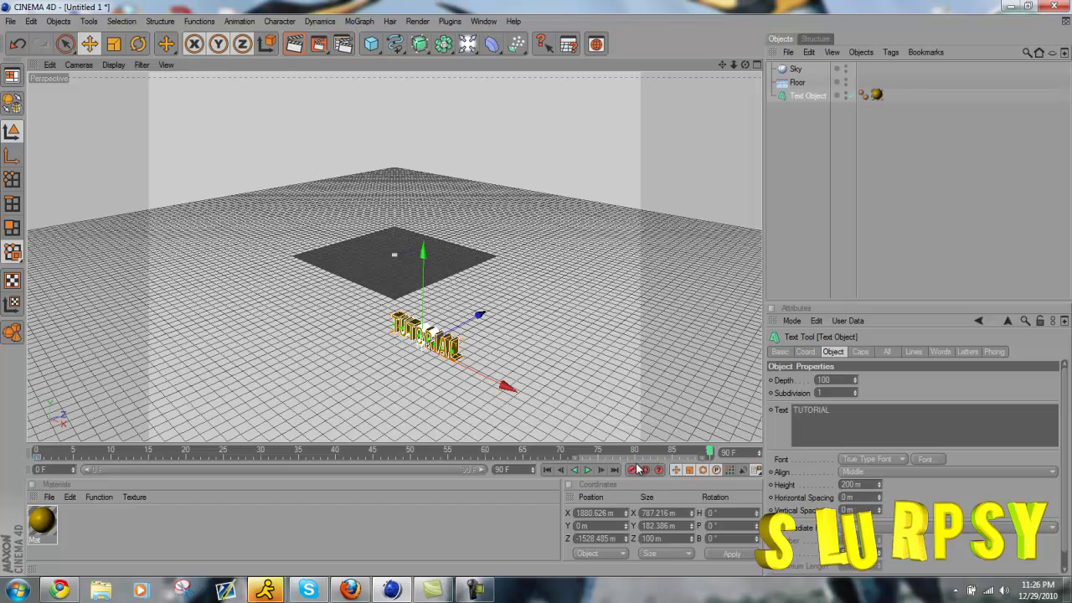
# Play the text animation from the first frame to preview its movement, and stop the playback
pyautogui.click(543, 469)
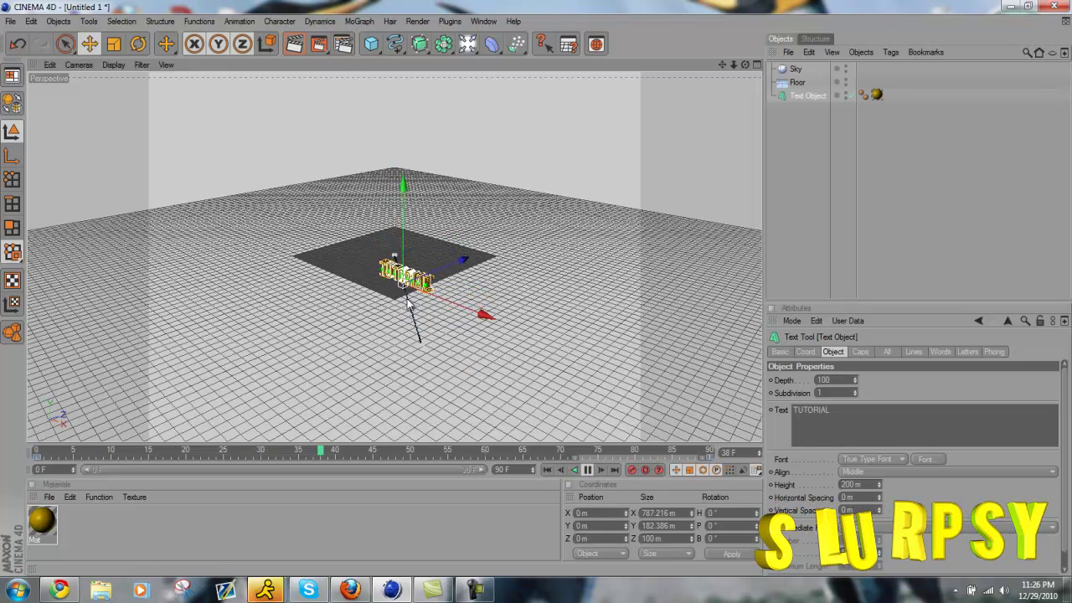
pyautogui.click(590, 469)
pyautogui.scroll(4, 427, 256)
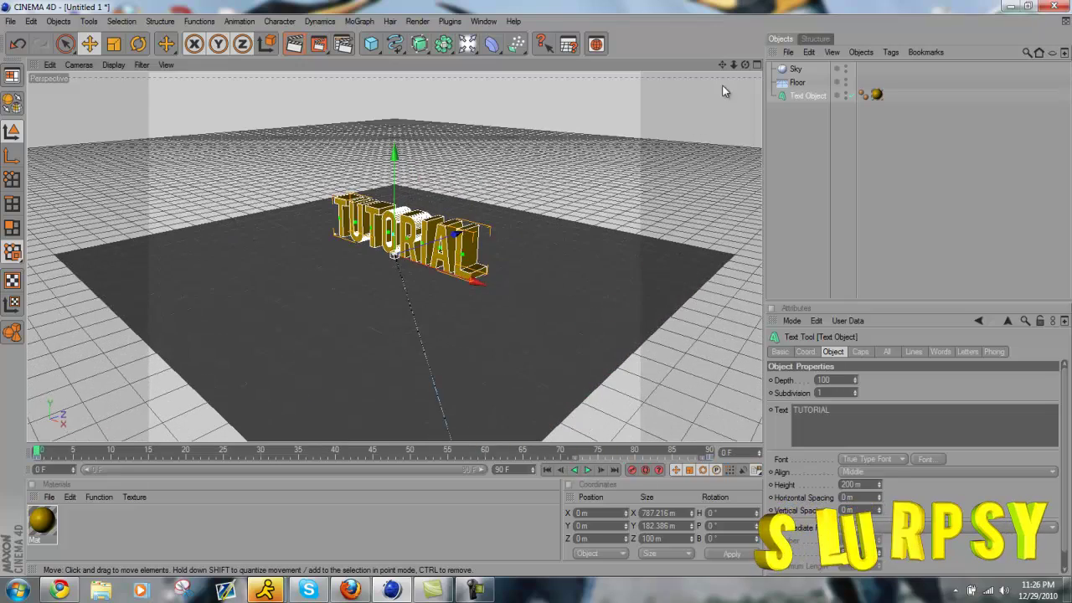
# Move the text object along the Z axis to about -98 m at frame 0
pyautogui.moveTo(723, 64); pyautogui.dragTo(687, 174)
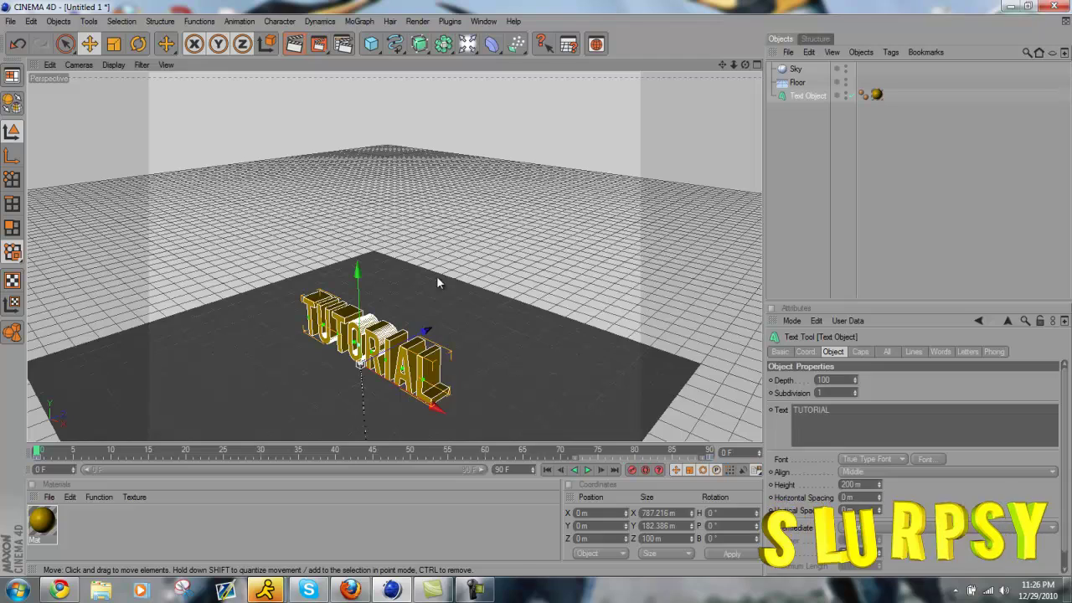
pyautogui.moveTo(431, 326)
pyautogui.mouseDown()
pyautogui.moveTo(530, 288)
pyautogui.moveTo(431, 323)
pyautogui.mouseUp()
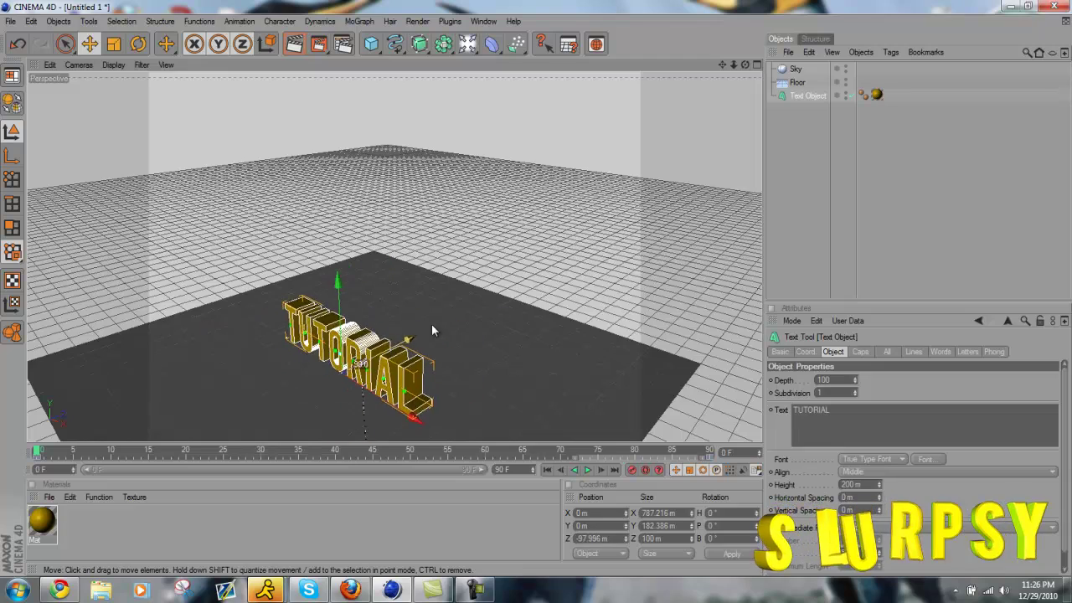
pyautogui.scroll(-4, 473, 245)
pyautogui.scroll(5, 479, 192)
pyautogui.scroll(-5, 479, 333)
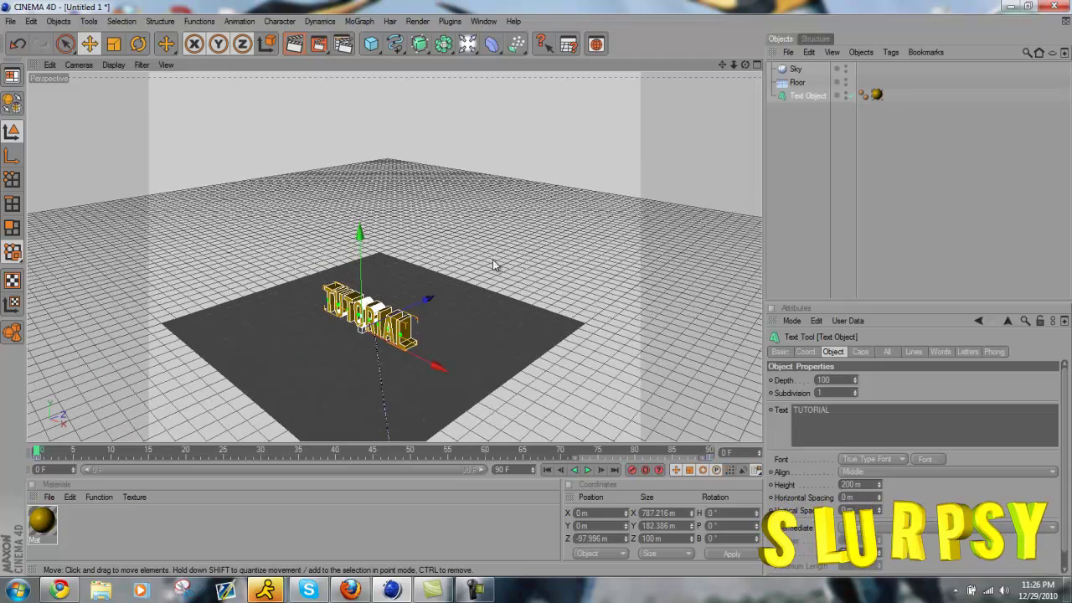
pyautogui.scroll(2, 495, 198)
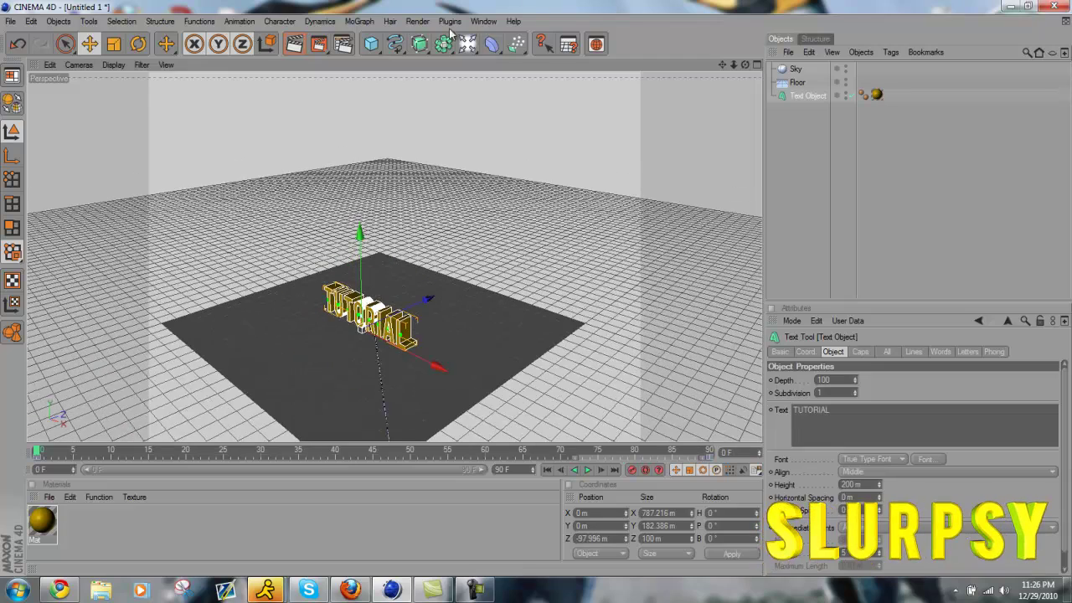
# Set the render output size to a width of 1280 and a height of 720 pixels
pyautogui.click(344, 46)
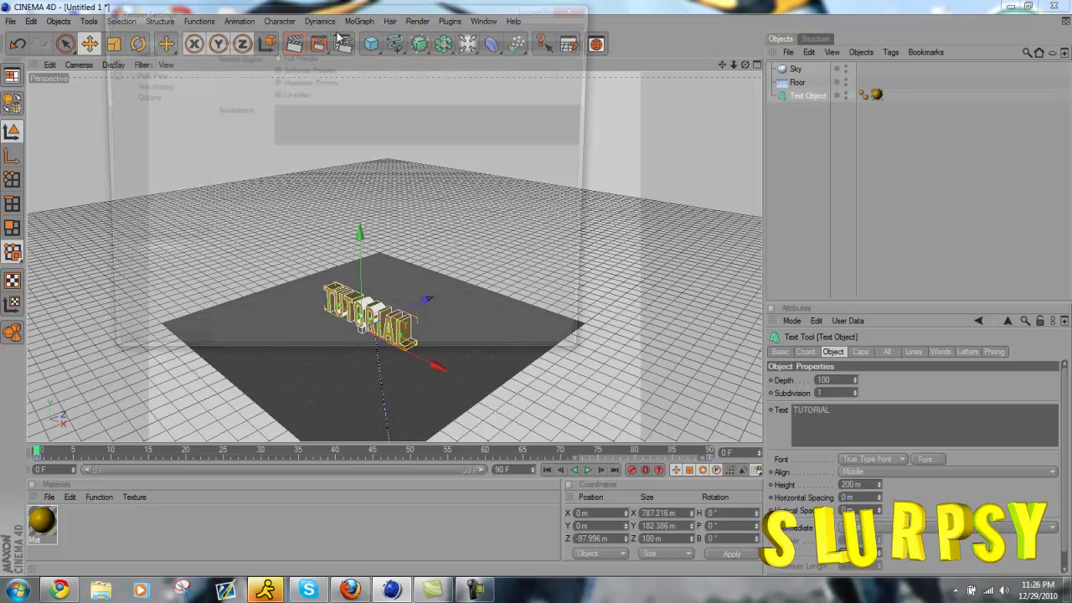
pyautogui.moveTo(184, 12); pyautogui.dragTo(475, 70)
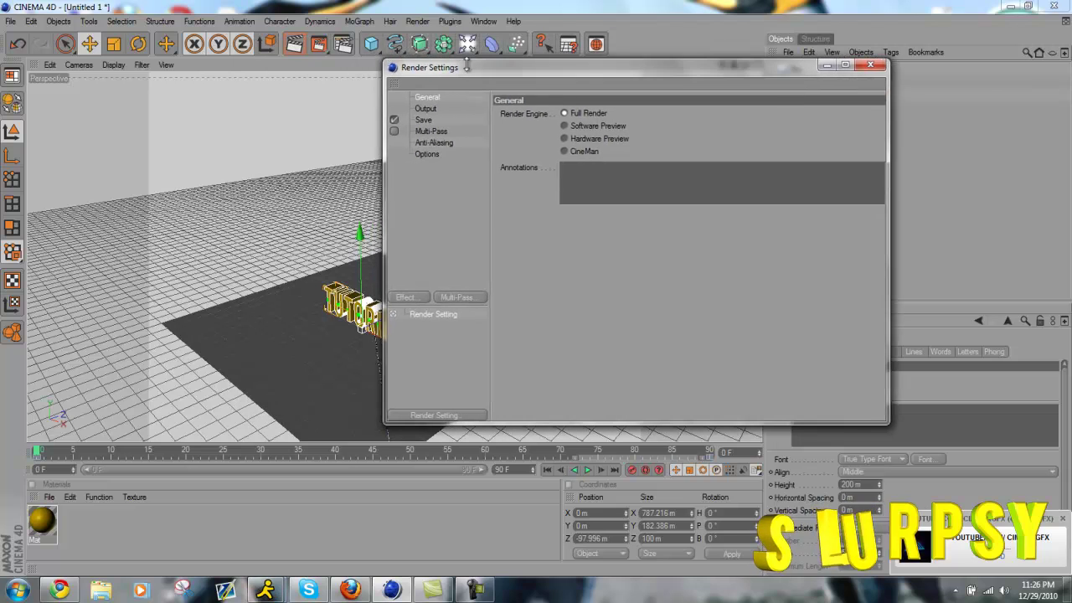
pyautogui.click(423, 109)
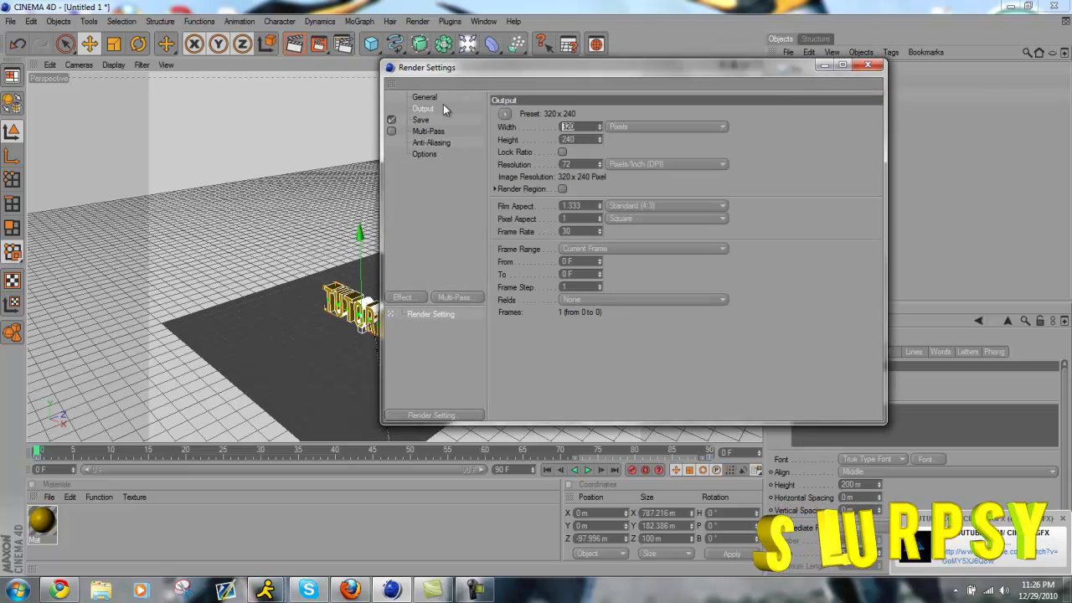
pyautogui.write('1')
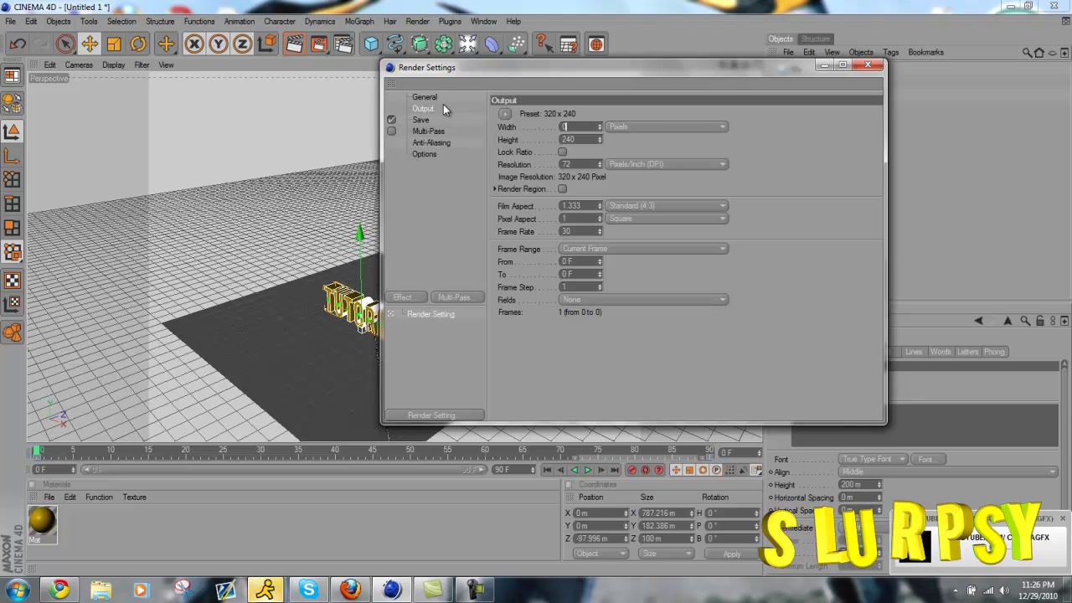
pyautogui.write('280')
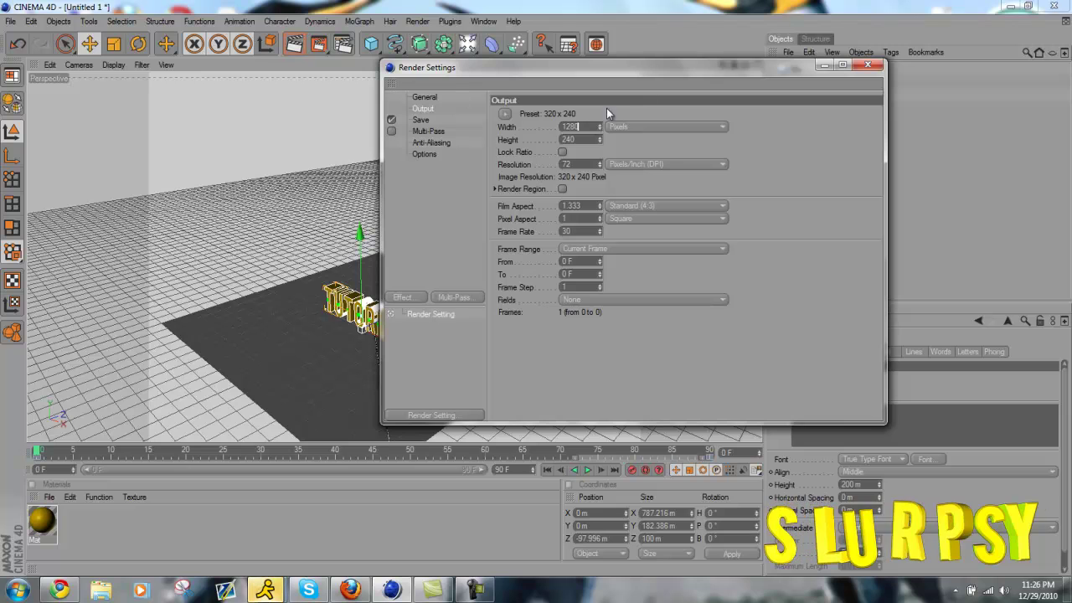
pyautogui.press('Tab')
pyautogui.write('7')
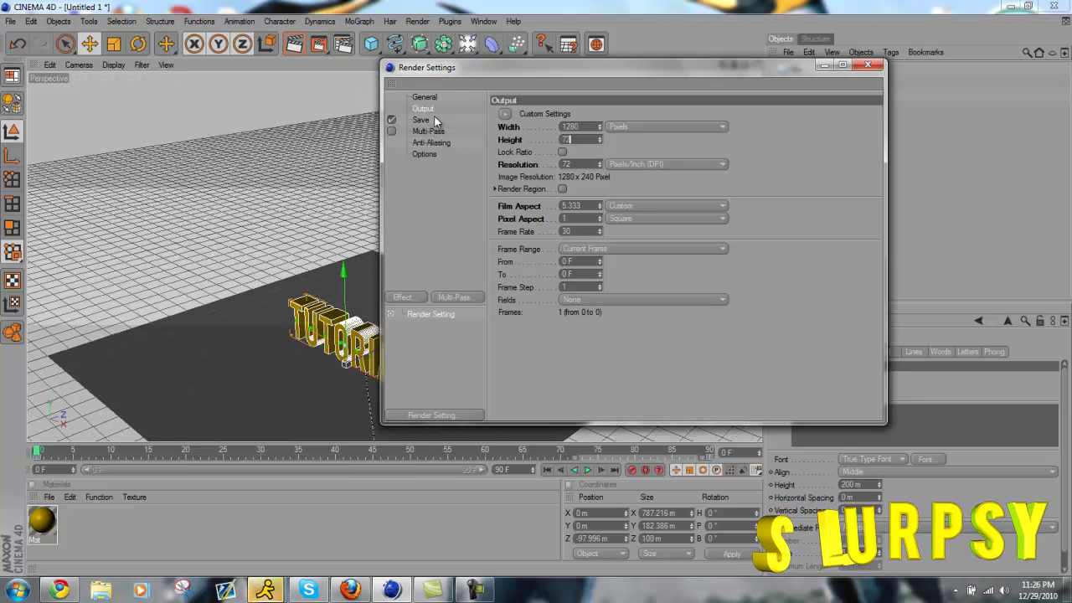
pyautogui.write('20')
pyautogui.press('Return')
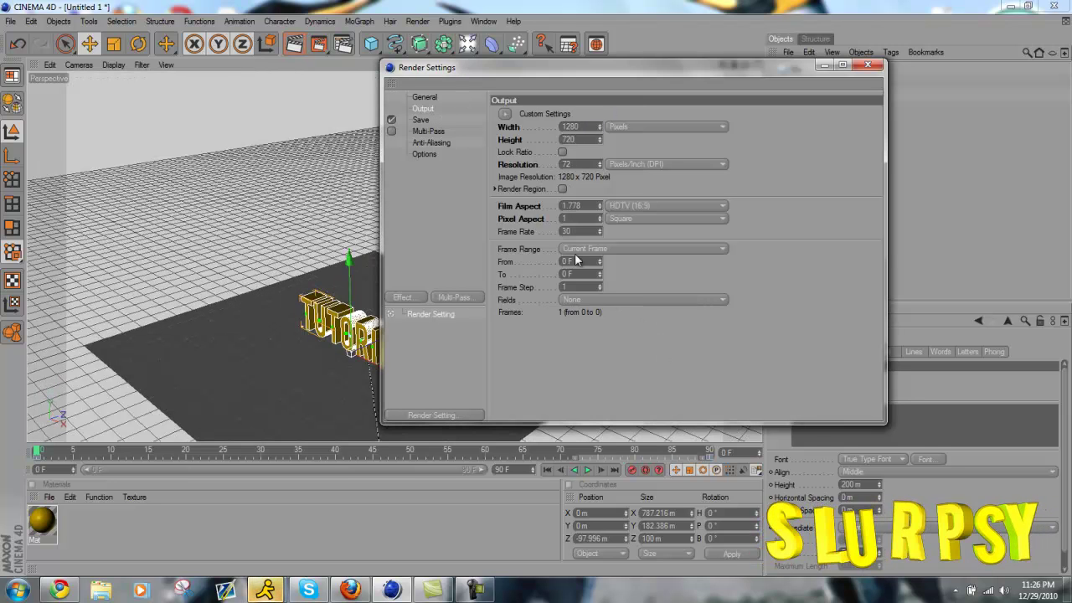
# Set the render output's frame range to All Frames
pyautogui.click(575, 252)
pyautogui.click(545, 299)
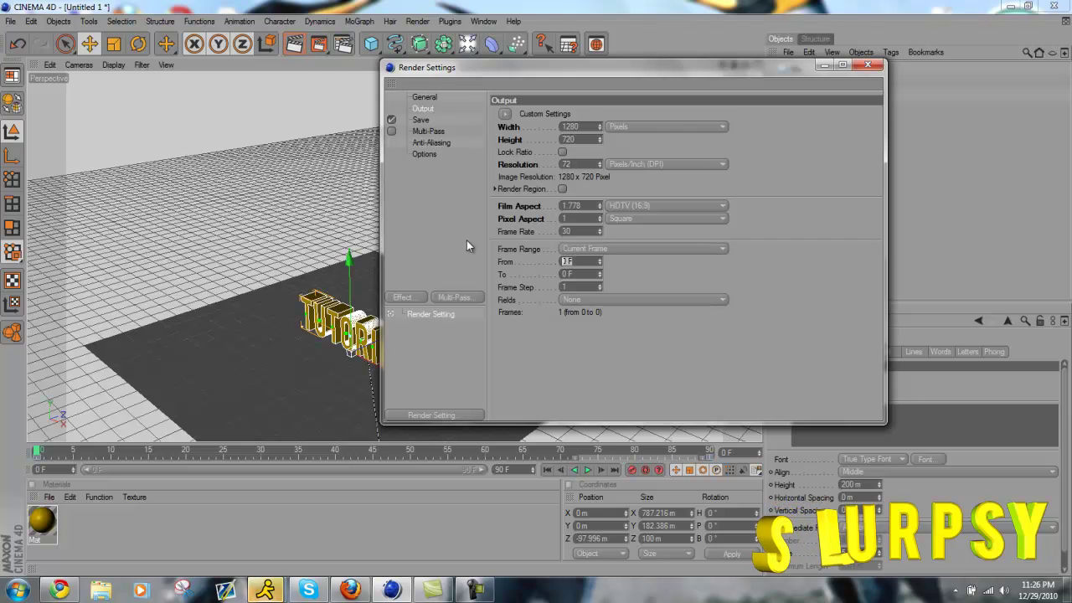
pyautogui.write('1')
pyautogui.click(694, 251)
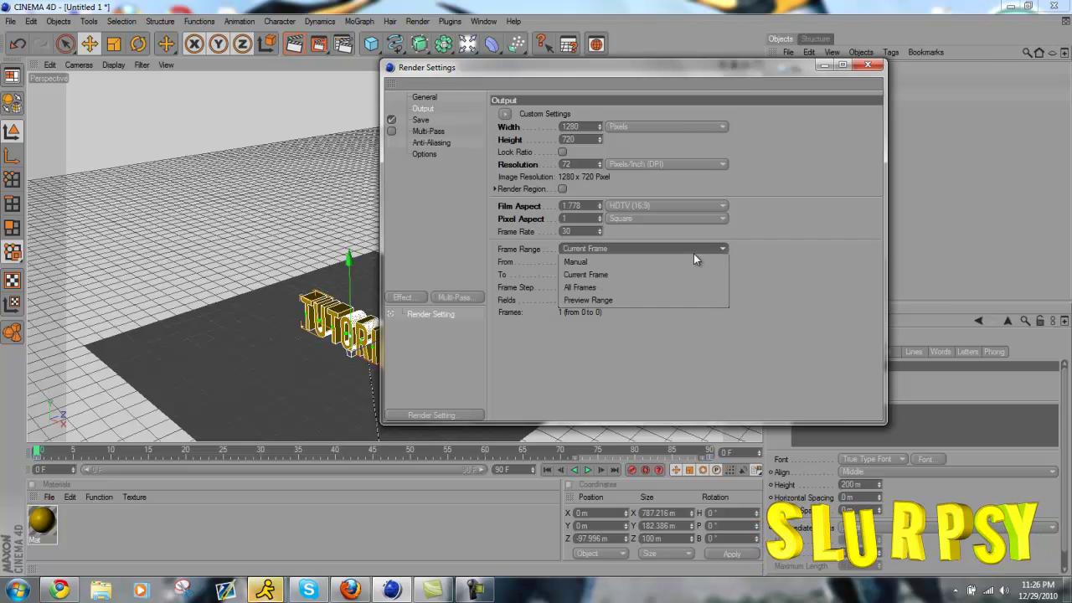
pyautogui.click(692, 252)
pyautogui.click(678, 251)
pyautogui.click(661, 290)
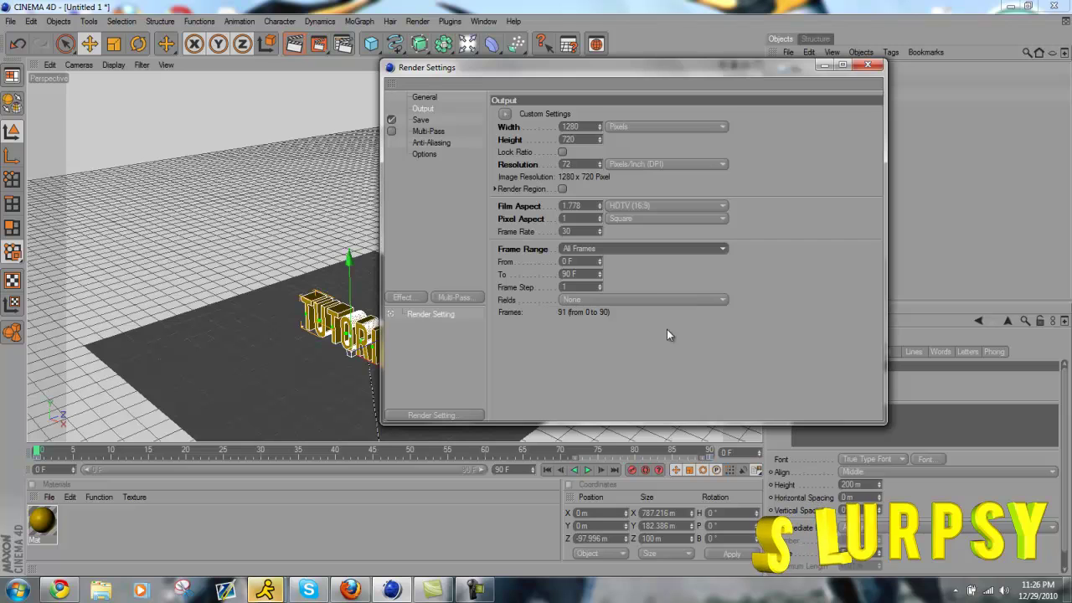
# Set the render to save to the Desktop as tut in AVI Movie format
pyautogui.click(420, 122)
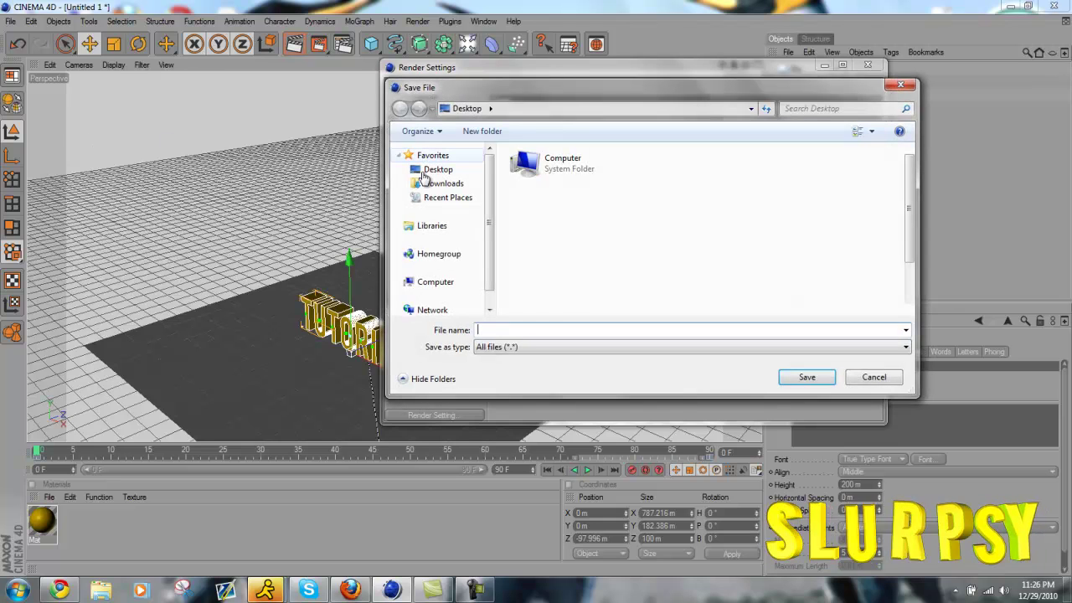
pyautogui.click(427, 170)
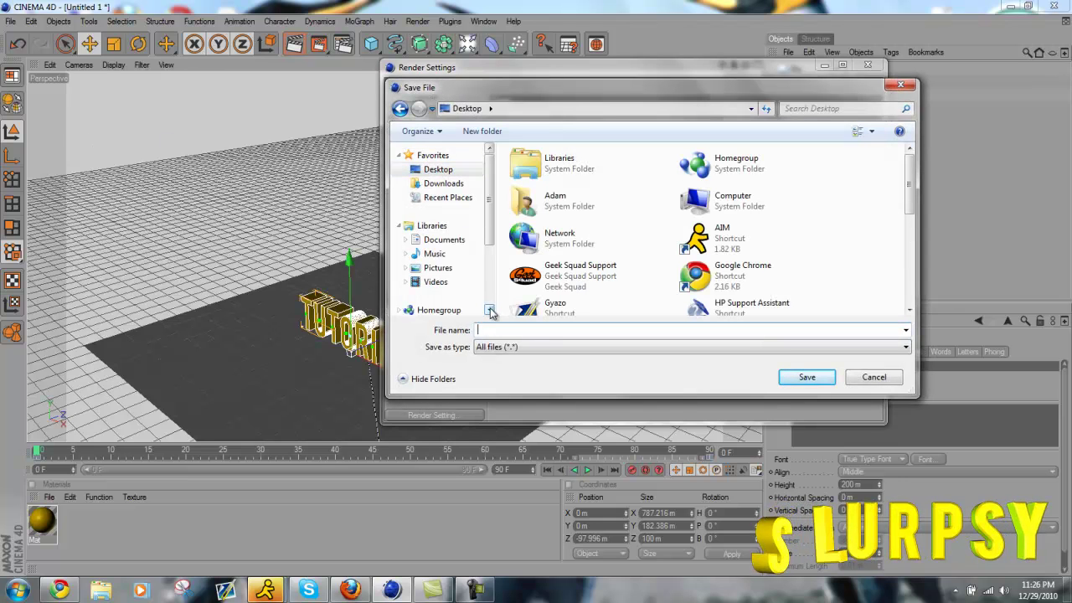
pyautogui.write('tut')
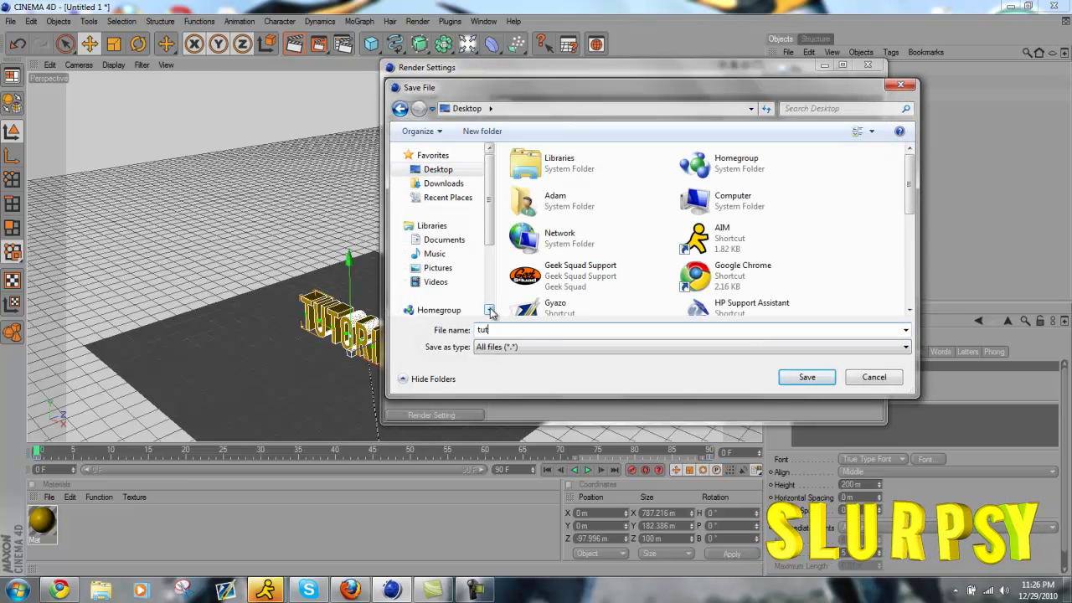
pyautogui.click(781, 377)
pyautogui.click(609, 152)
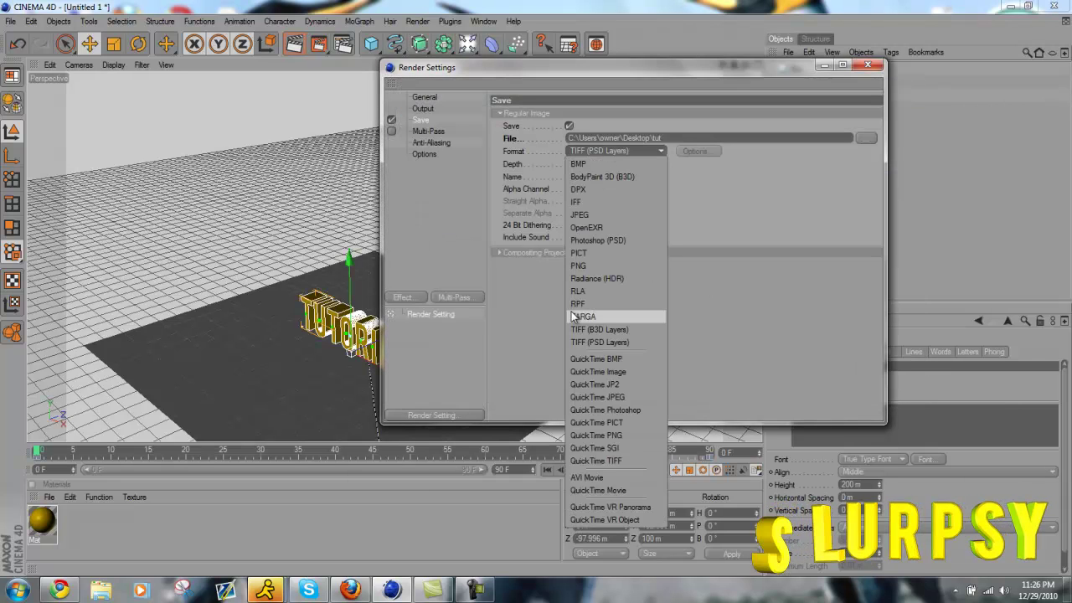
pyautogui.click(588, 477)
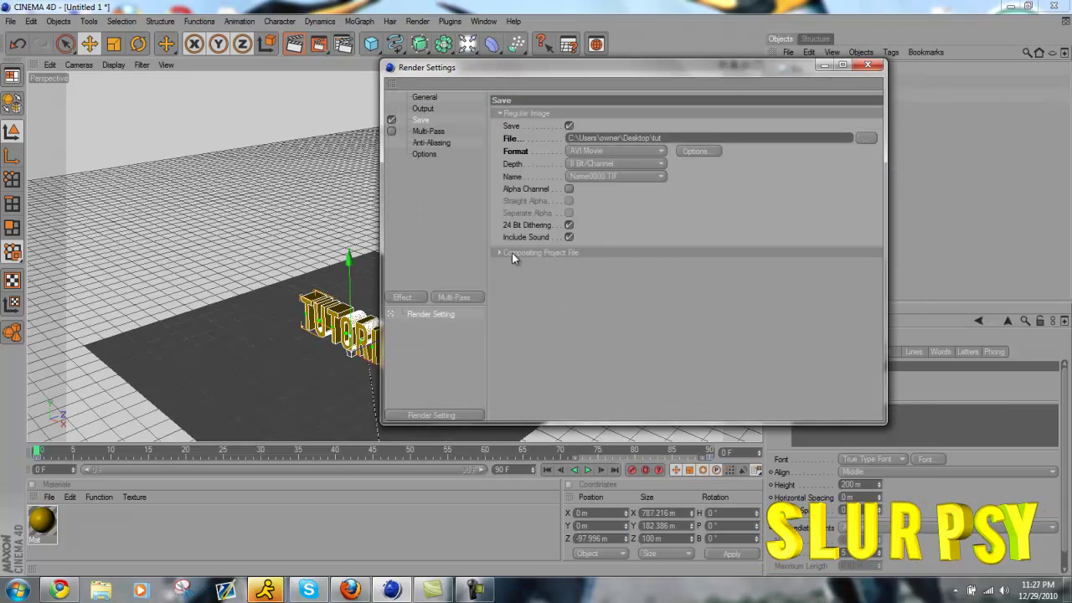
# Add the Global Illumination effect to the render settings, with its irradiance cache's Stochastic Samples and Record Density at Low
pyautogui.rightClick(411, 224)
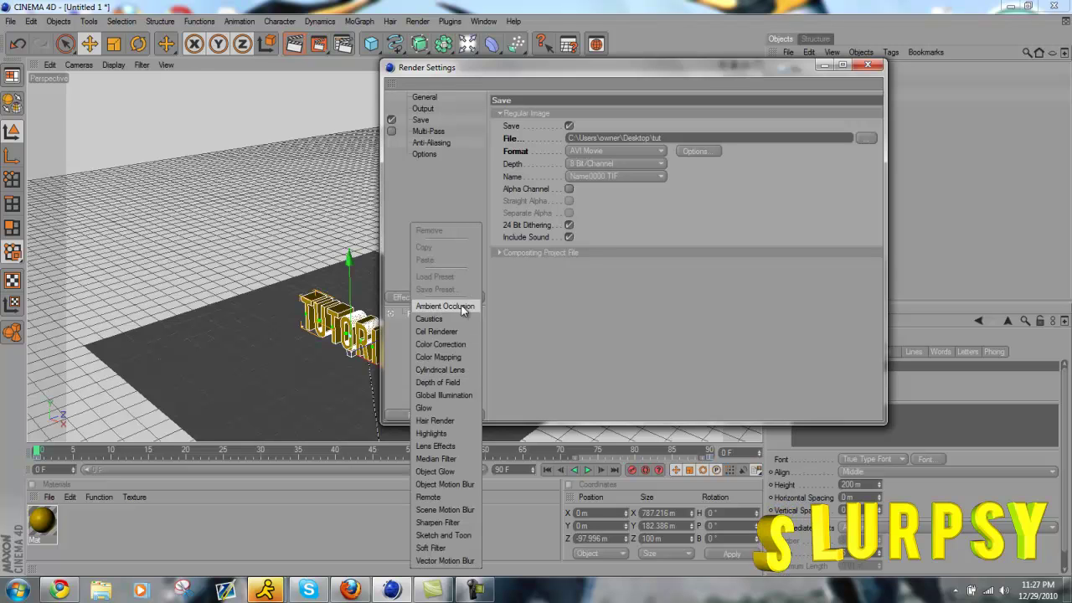
pyautogui.click(442, 394)
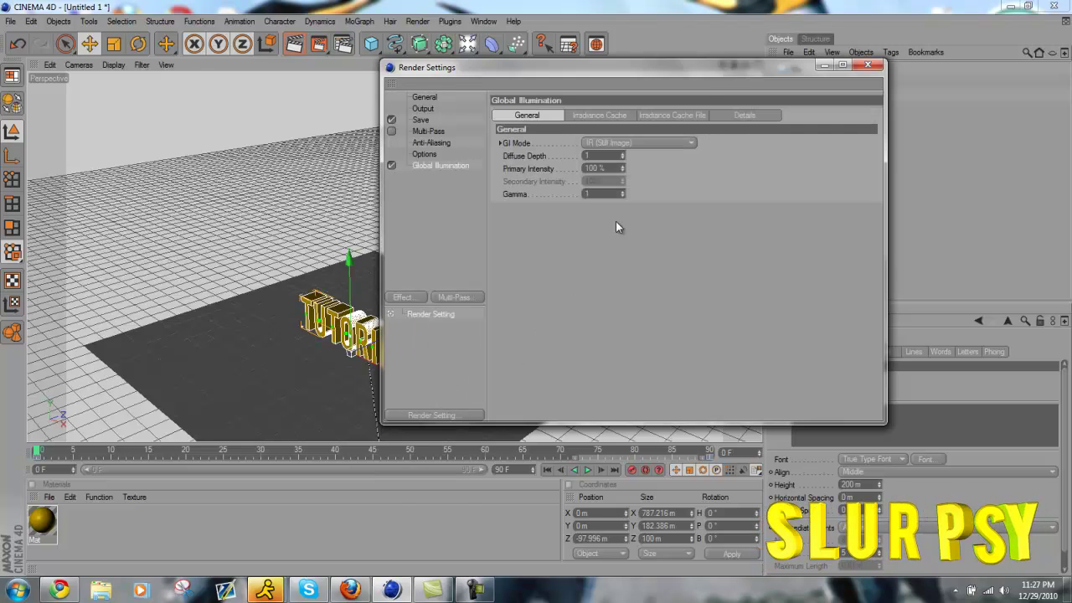
pyautogui.click(623, 117)
pyautogui.click(619, 145)
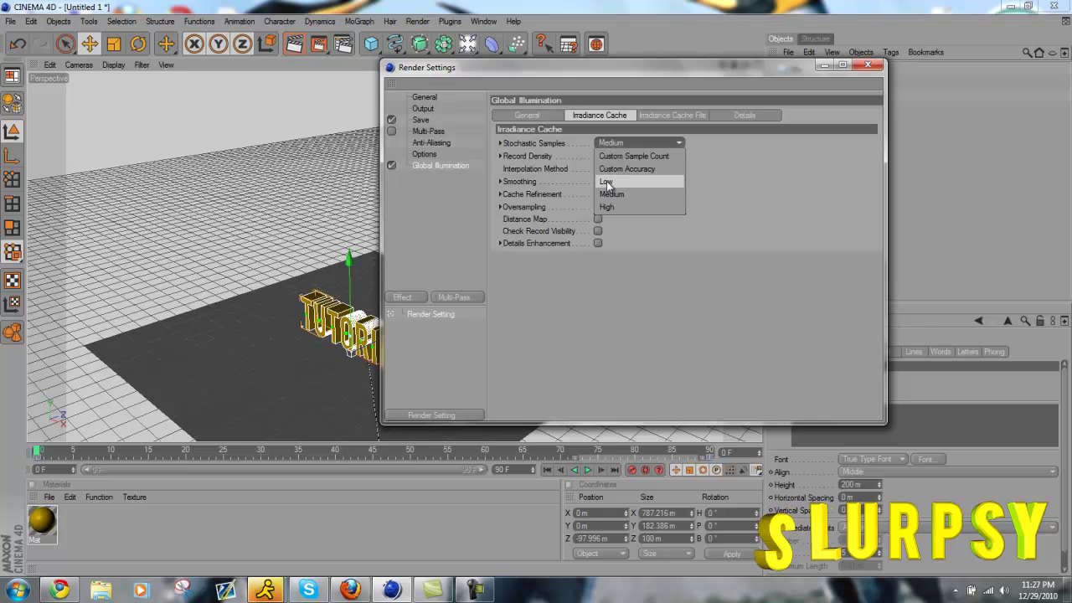
pyautogui.click(606, 181)
pyautogui.click(611, 156)
pyautogui.click(611, 195)
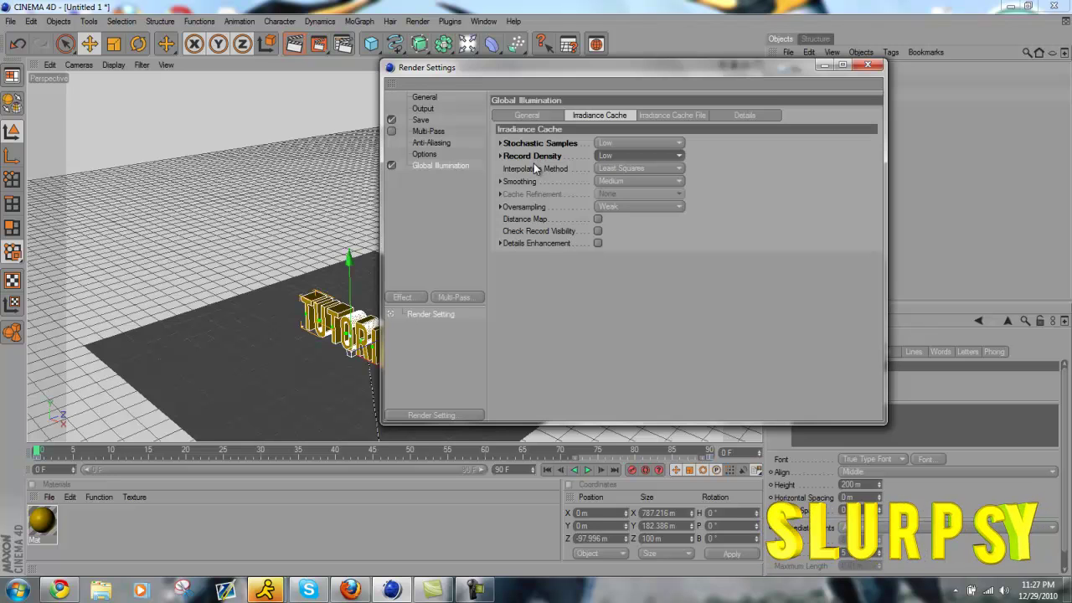
pyautogui.click(867, 64)
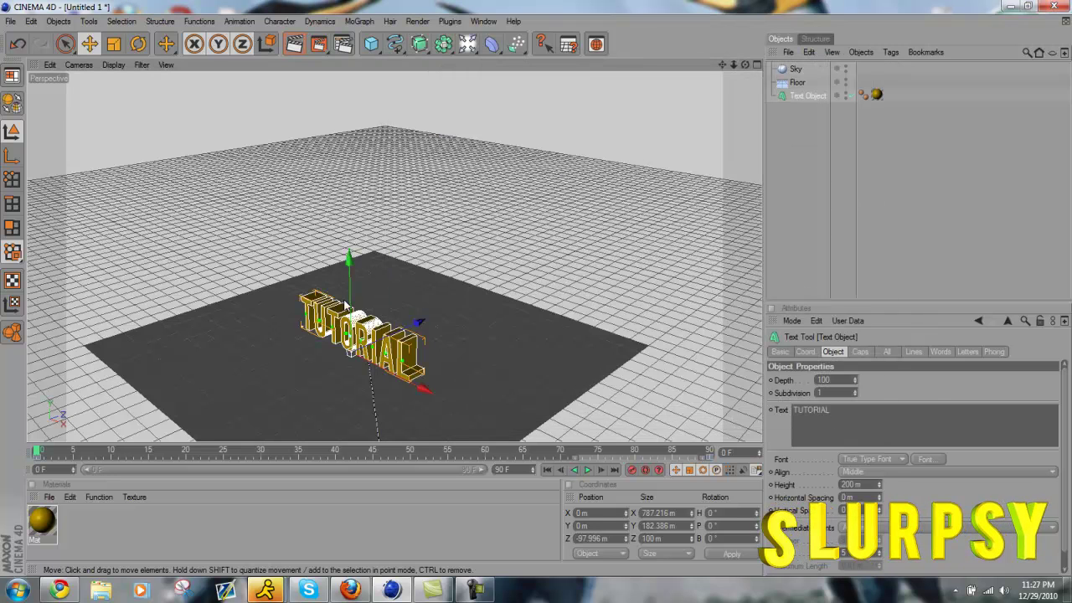
# Frame the TUTORIAL text closely from its front and render a preview in the perspective view
pyautogui.scroll(3, 346, 306)
pyautogui.moveTo(745, 65); pyautogui.dragTo(537, 287)
pyautogui.moveTo(722, 65); pyautogui.dragTo(541, 284)
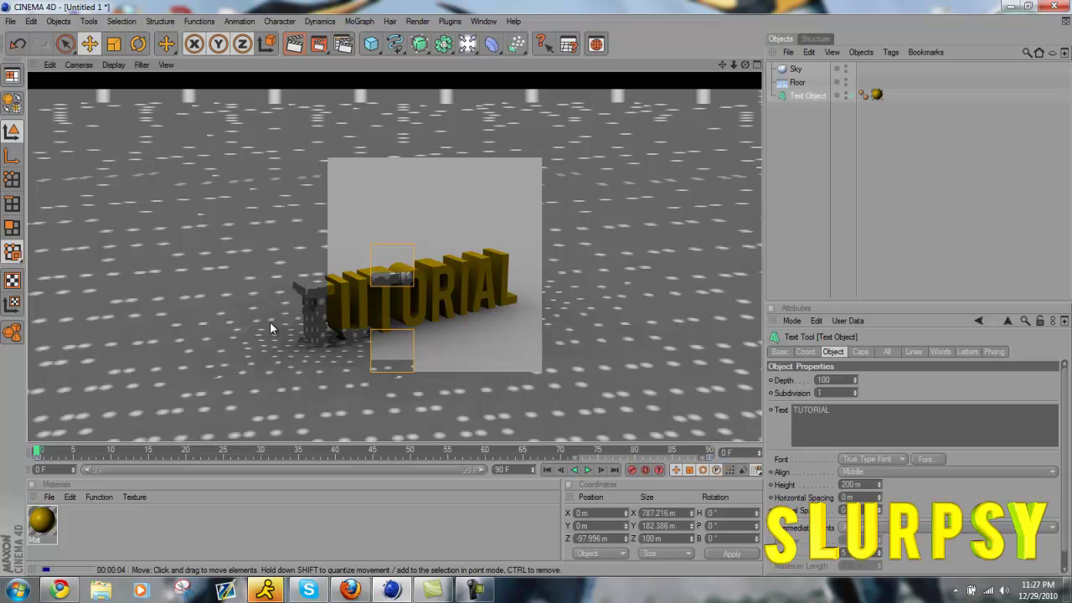
# Remove the Global Illumination effect from the render settings
pyautogui.click(342, 45)
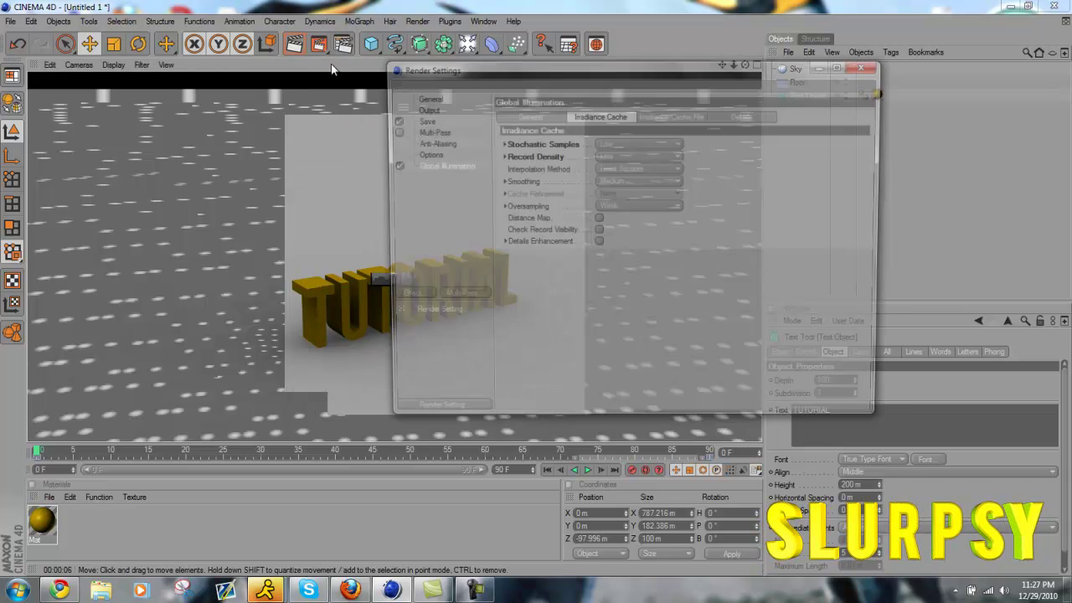
pyautogui.click(391, 164)
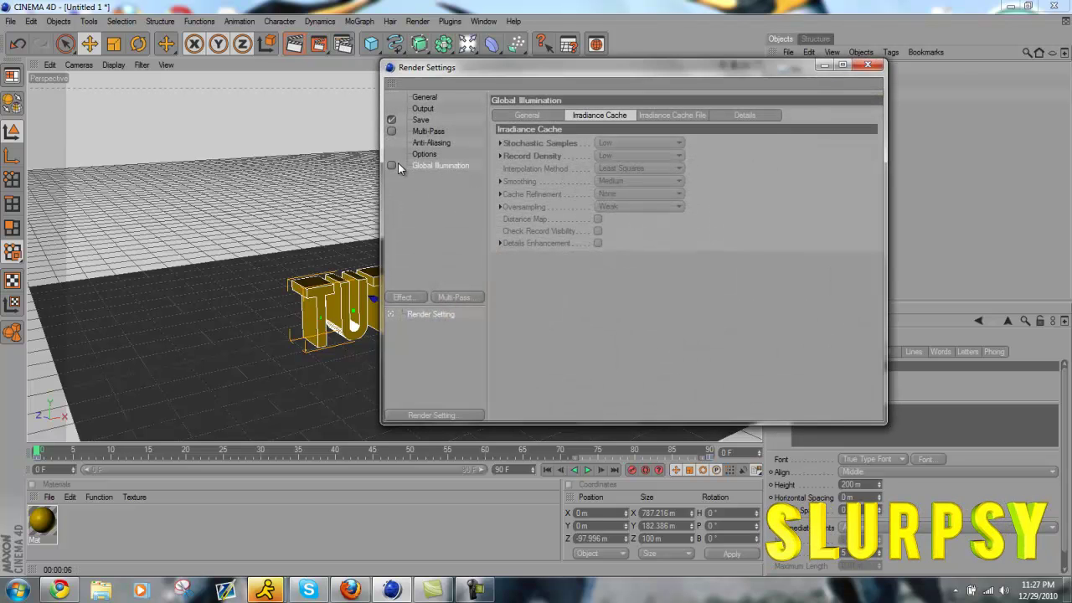
pyautogui.click(529, 114)
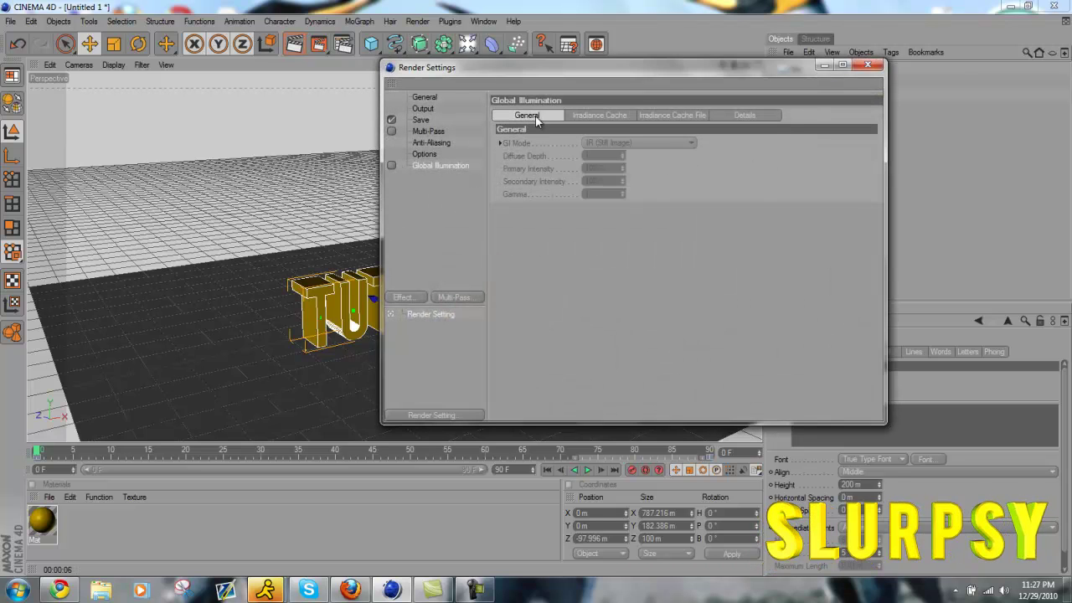
pyautogui.rightClick(433, 165)
pyautogui.click(455, 169)
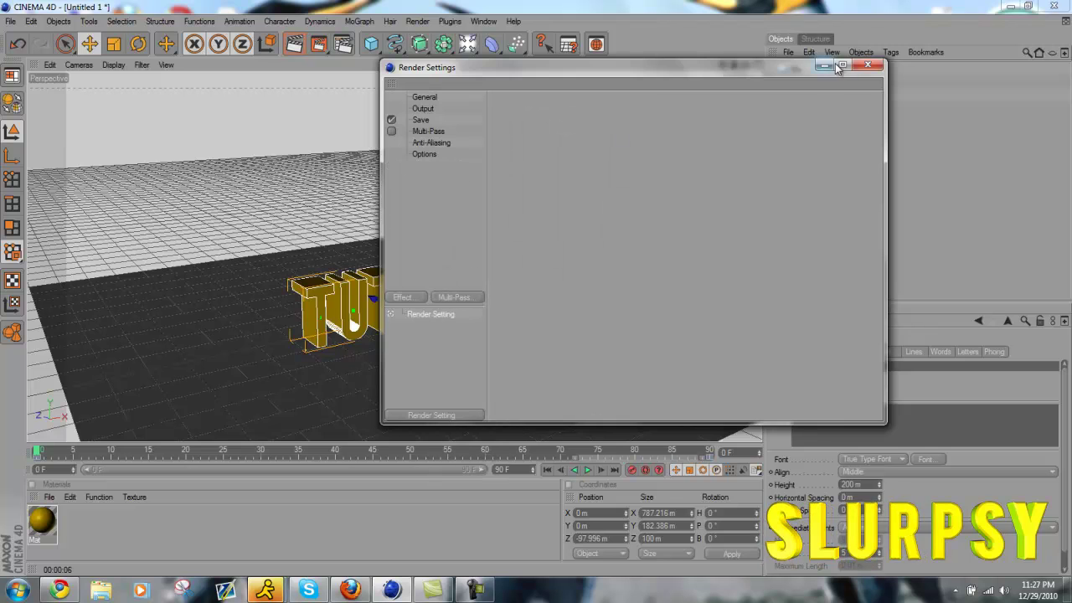
pyautogui.click(860, 67)
# Add Global Illumination to the render settings again and set Stochastic Samples and Record Density to Low
pyautogui.click(344, 46)
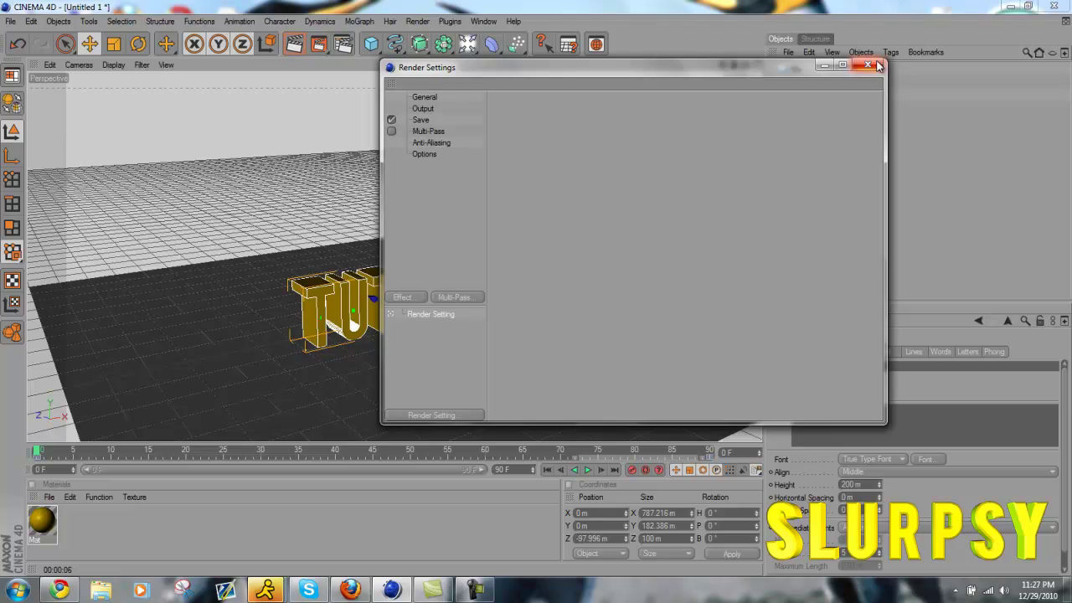
pyautogui.rightClick(431, 231)
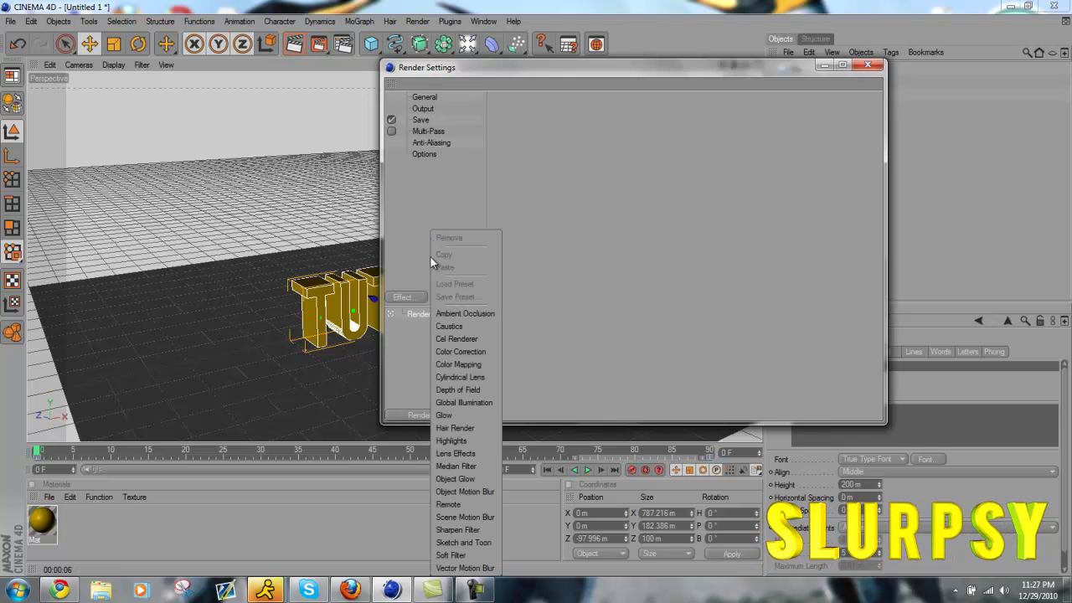
pyautogui.click(463, 402)
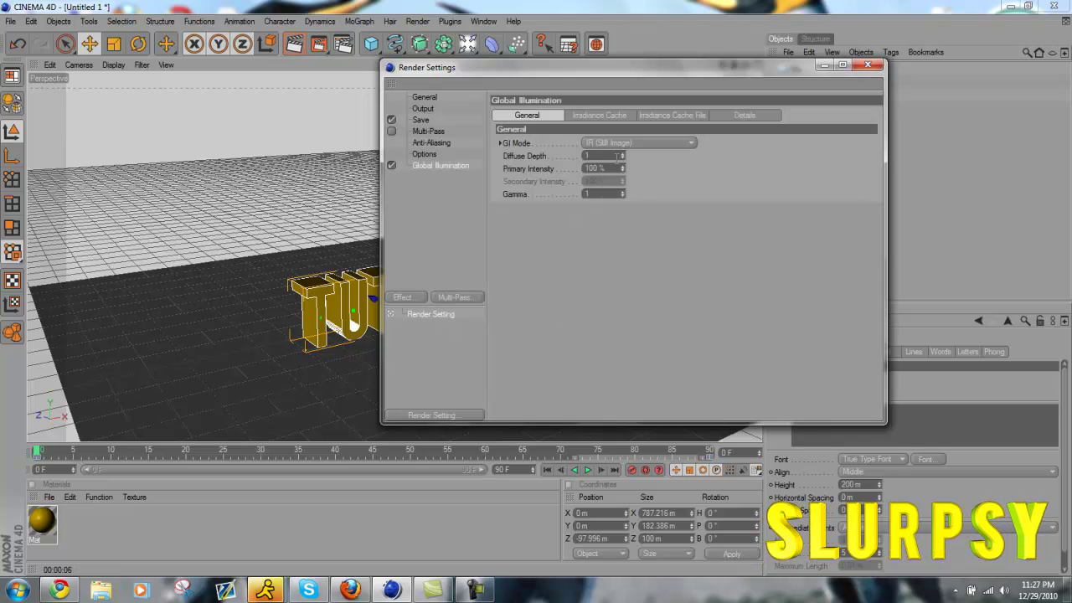
pyautogui.click(600, 114)
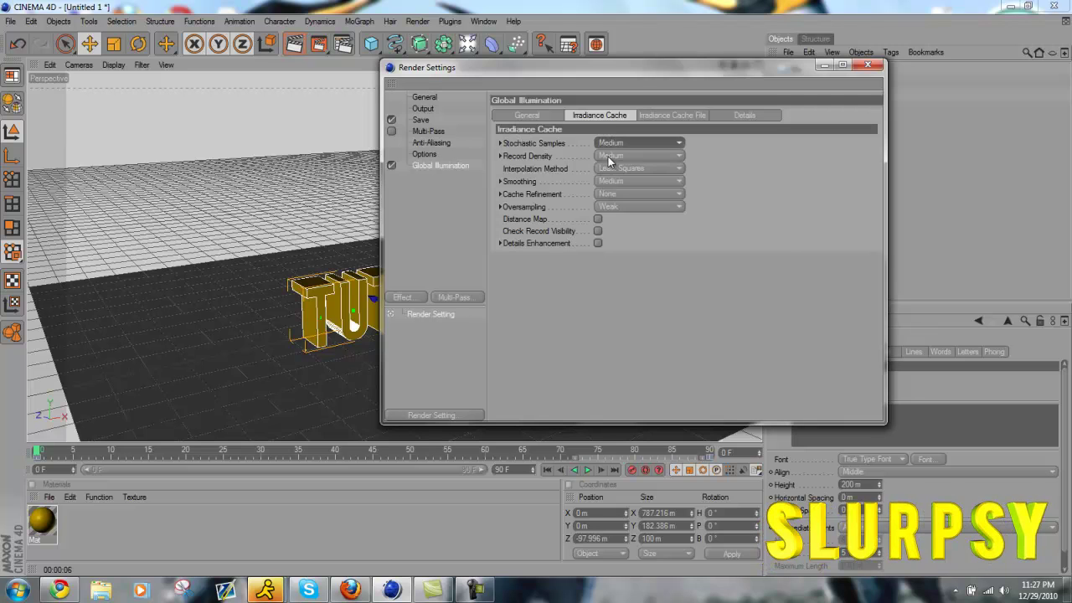
pyautogui.rightClick(613, 144)
pyautogui.click(614, 144)
pyautogui.click(615, 144)
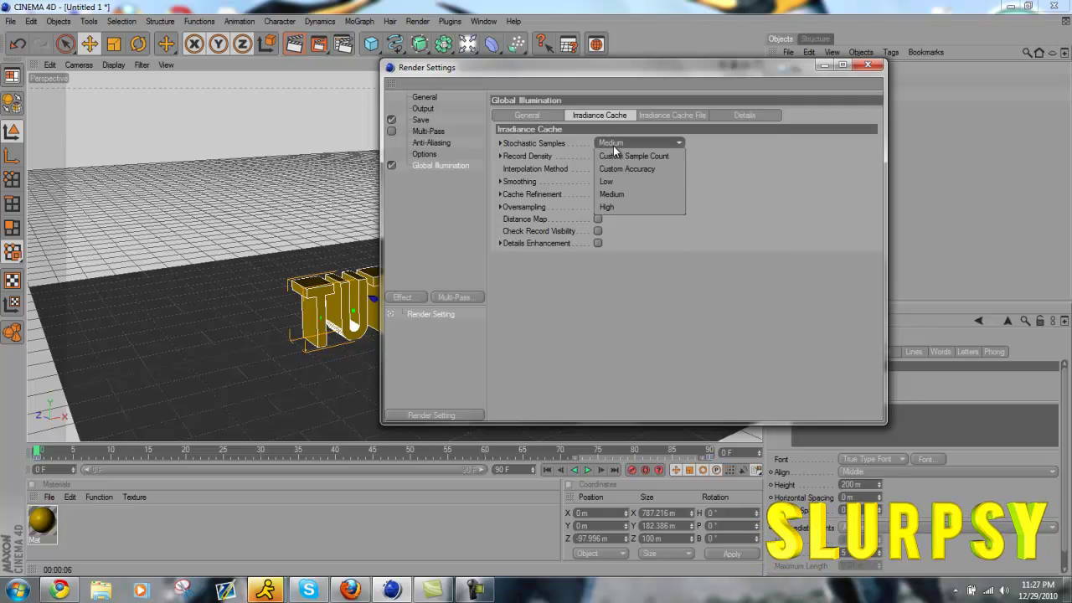
pyautogui.click(605, 181)
pyautogui.click(637, 156)
pyautogui.click(612, 193)
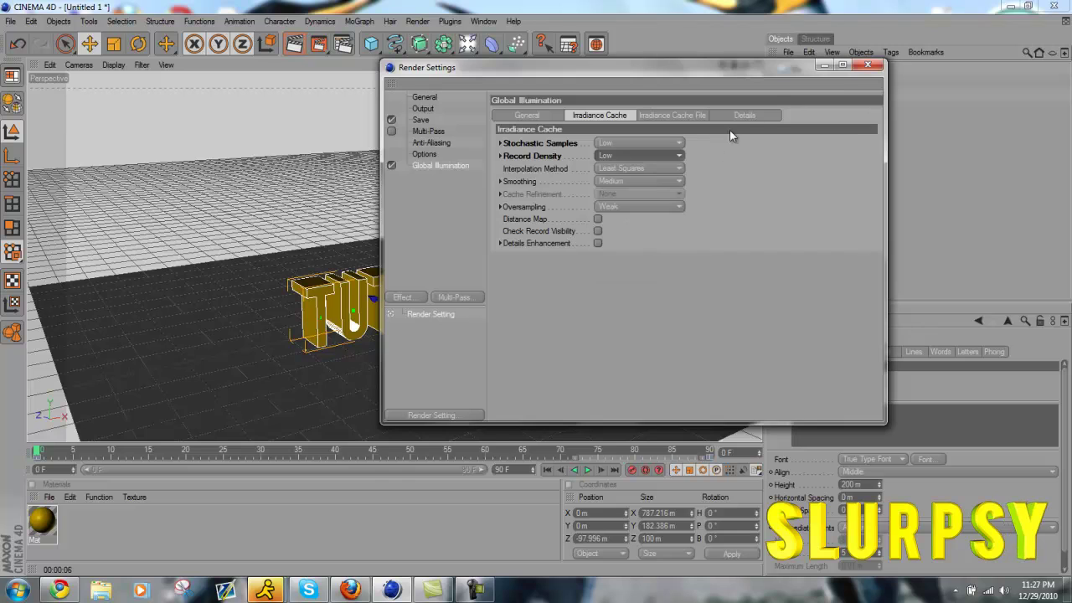
pyautogui.click(868, 64)
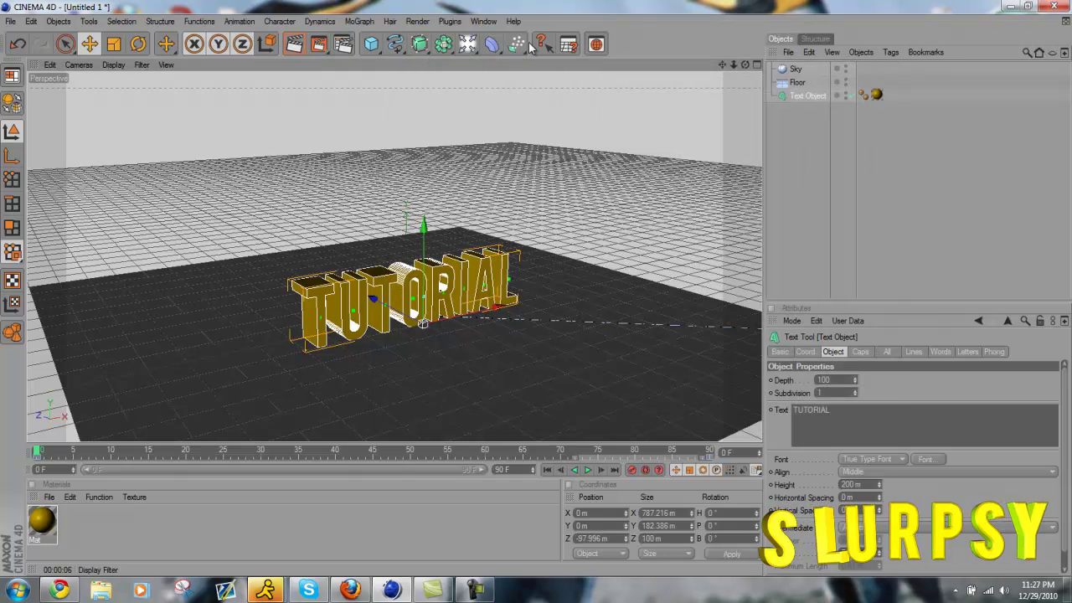
# Start rendering the animation to the Picture Viewer, and stop the render while closing the viewer
pyautogui.click(316, 46)
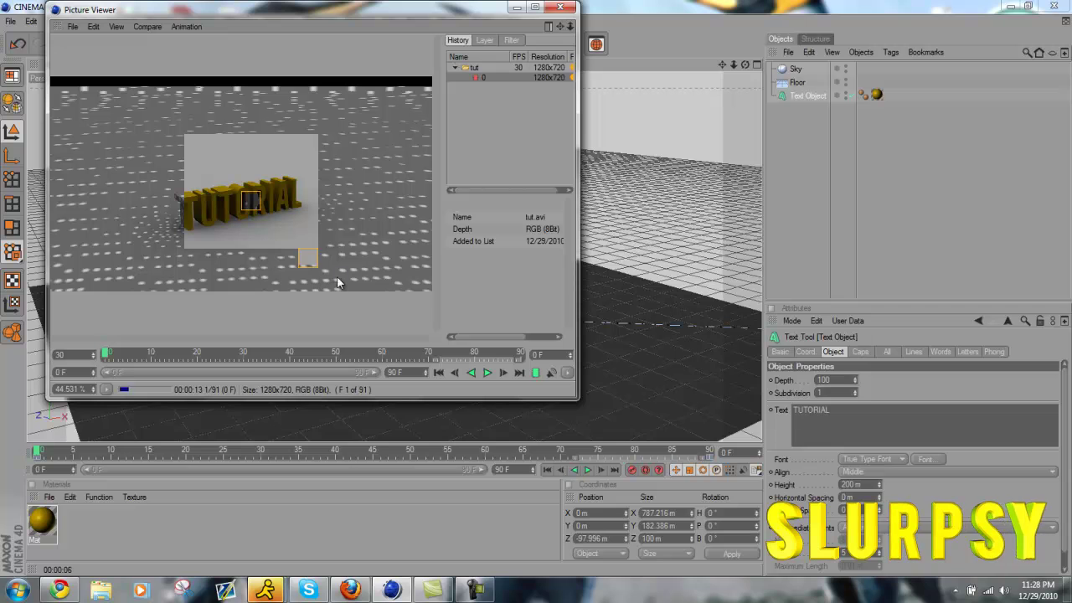
pyautogui.click(560, 7)
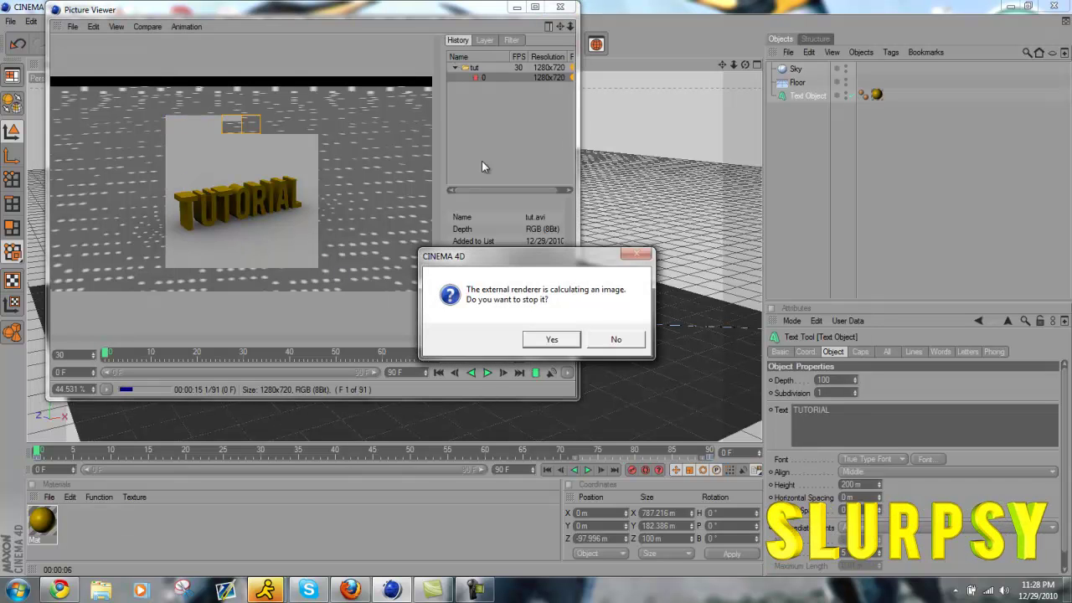
pyautogui.click(534, 336)
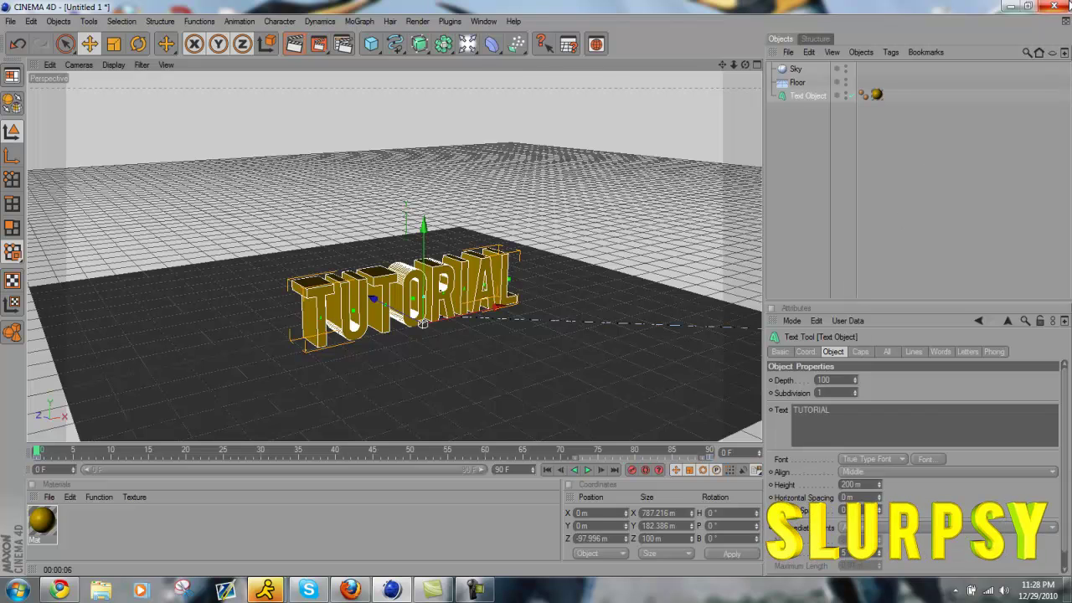
# Close the program without saving the scene
pyautogui.click(1057, 9)
pyautogui.click(545, 345)
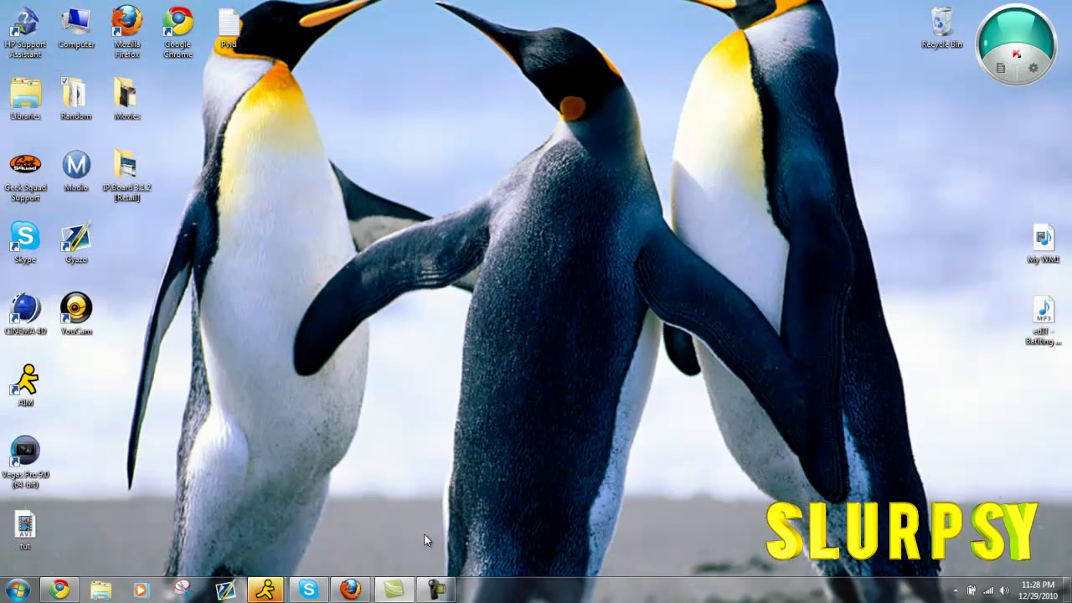
pyautogui.moveTo(390, 387); pyautogui.dragTo(464, 364)
pyautogui.moveTo(760, 67); pyautogui.dragTo(432, 272)
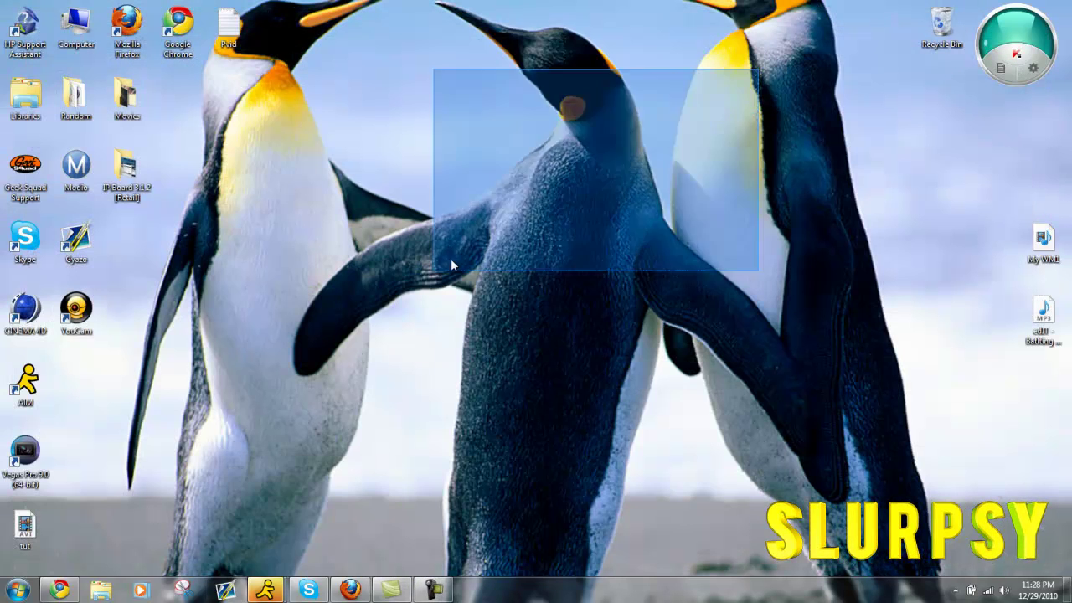
pyautogui.moveTo(290, 387); pyautogui.dragTo(376, 338)
pyautogui.moveTo(800, 54); pyautogui.dragTo(409, 314)
pyautogui.moveTo(325, 375); pyautogui.dragTo(749, 144)
pyautogui.moveTo(781, 89); pyautogui.dragTo(495, 343)
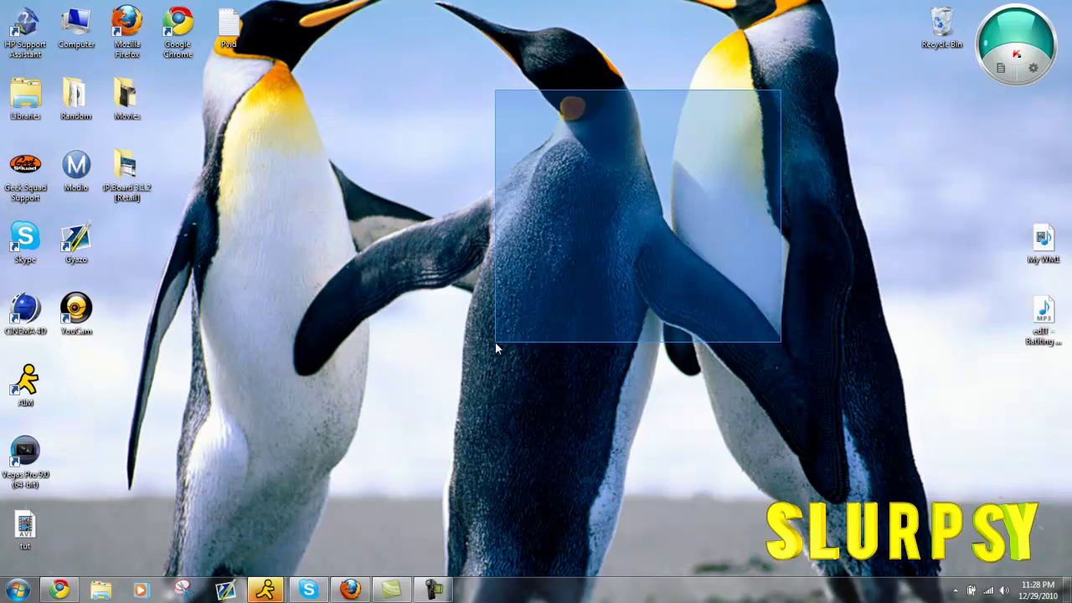
pyautogui.moveTo(297, 385); pyautogui.dragTo(395, 365)
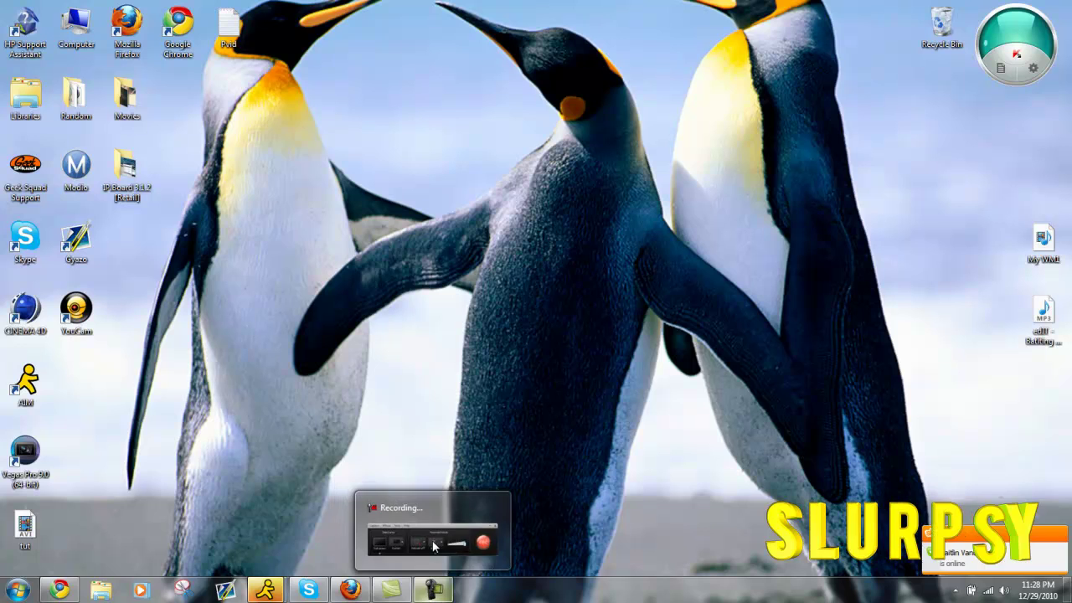
pyautogui.click(433, 589)
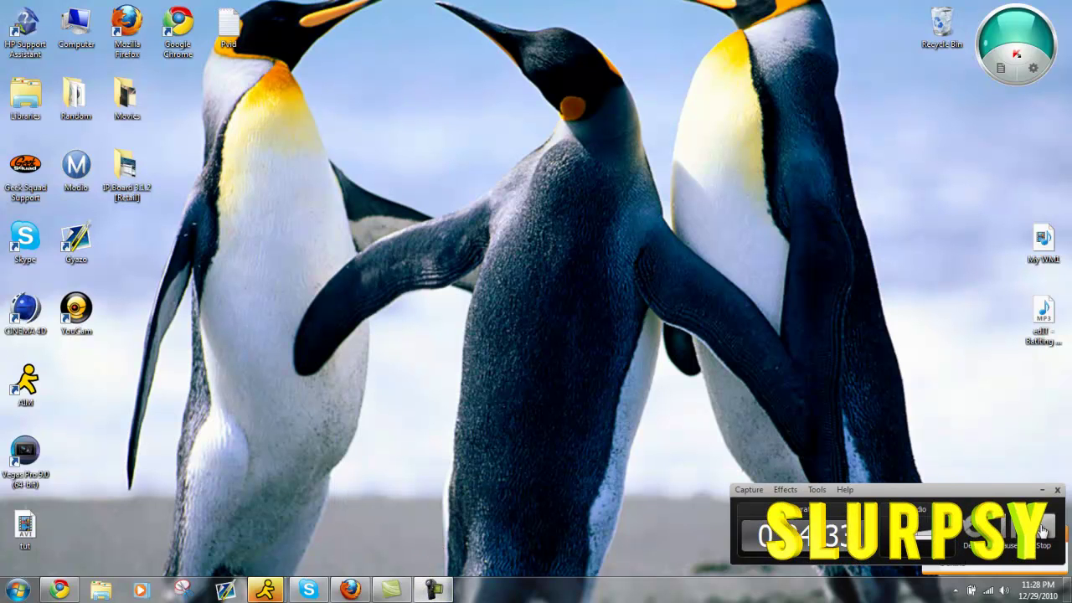